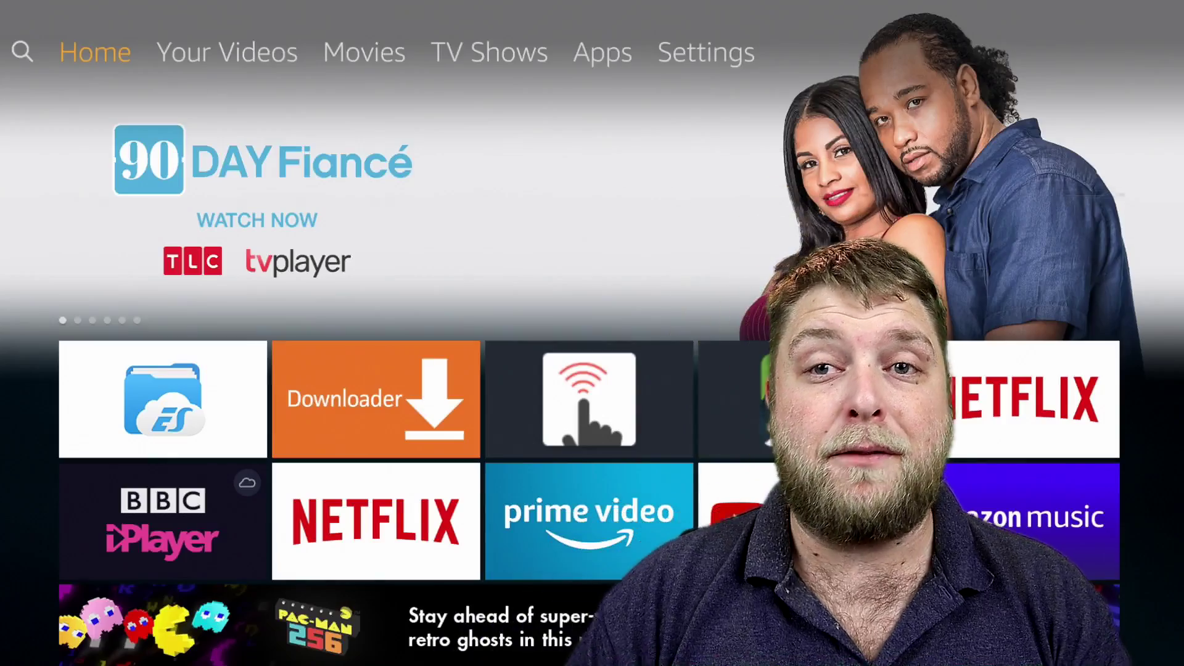
Step: Go from the top menu into Settings and open the Preferences category
key(Right)
key(Right)
key(Right)
key(Right)
key(Right)
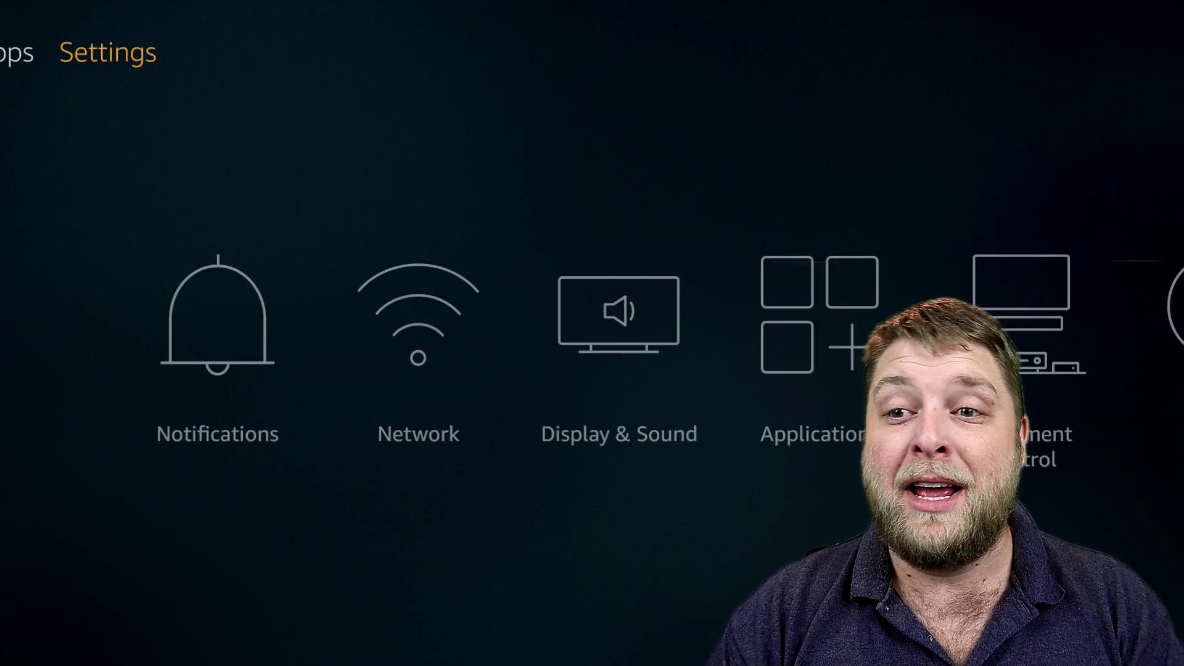
key(Down)
key(Right)
key(Right)
key(Right)
key(Right)
key(Right)
key(Right)
key(Right)
key(Right)
key(Right)
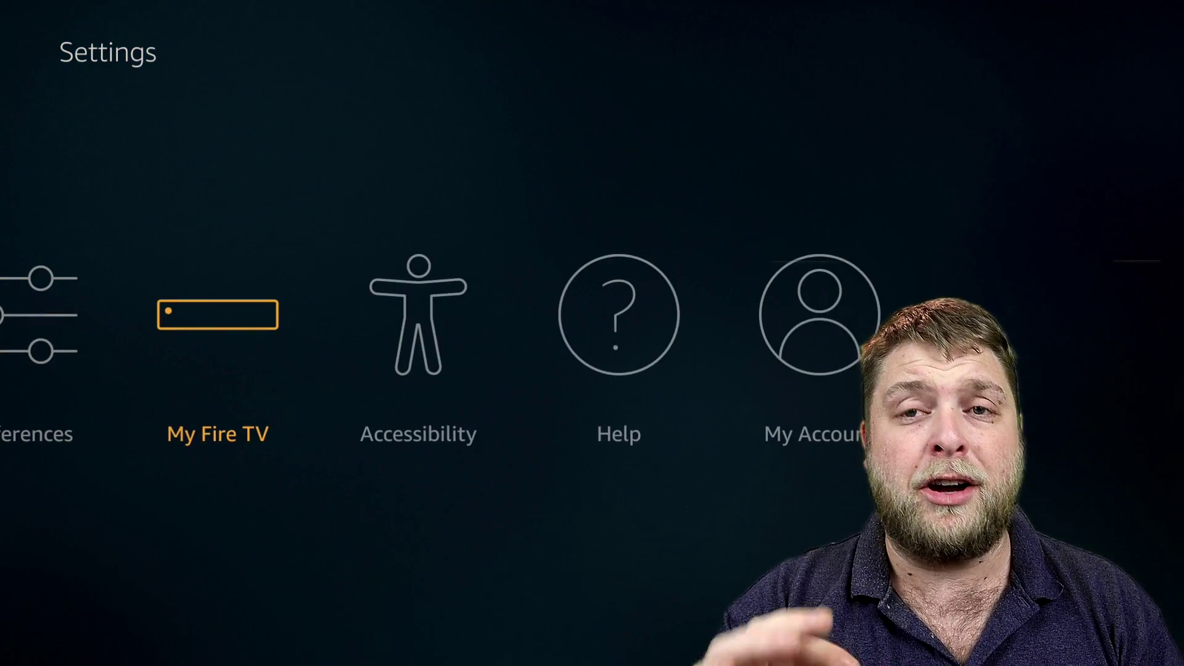
key(Left)
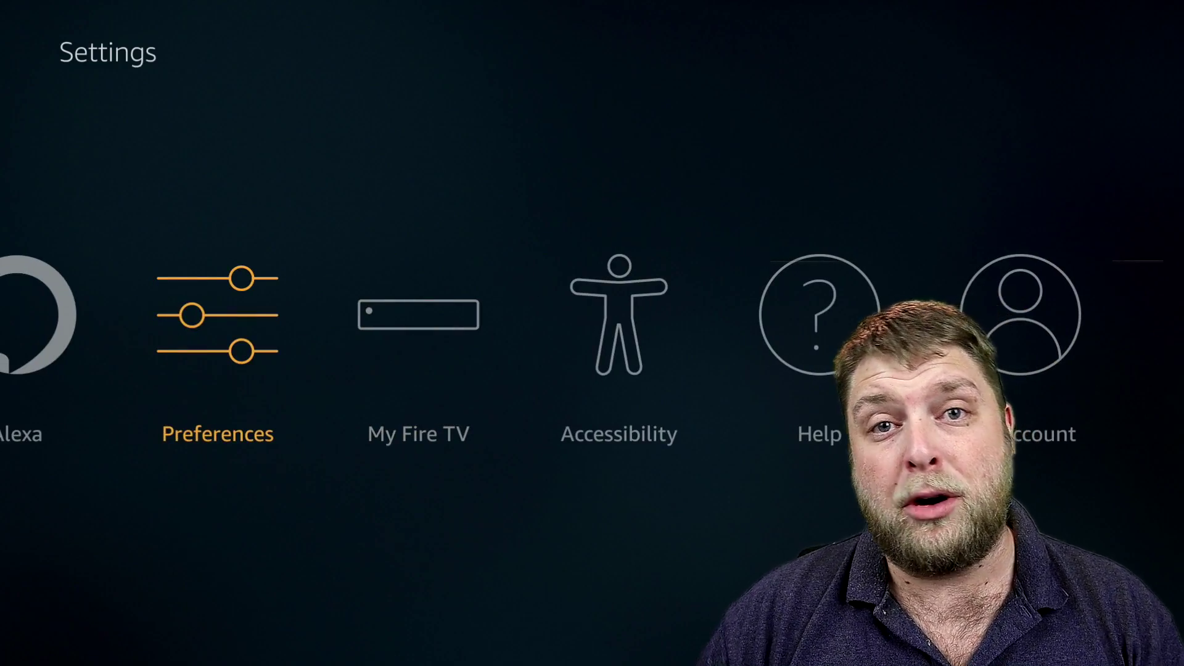
key(Return)
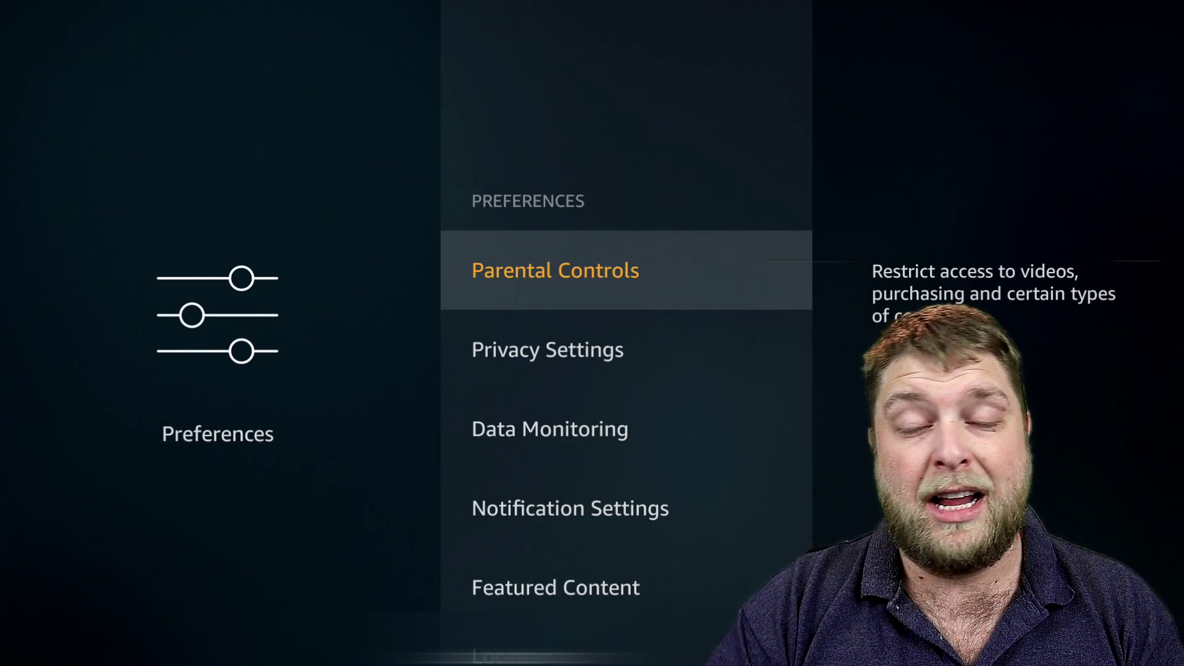
Step: In Privacy Settings, switch Device Usage Data off and bring up the Collect App Usage Data turn-off prompt
key(Down)
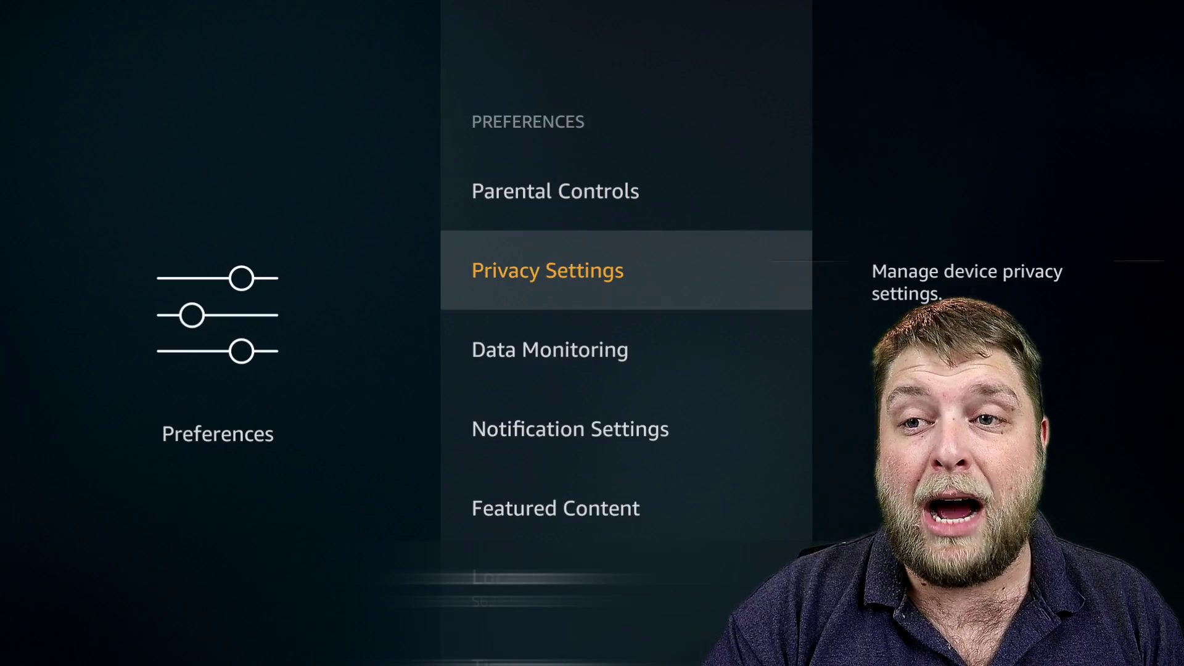
key(Return)
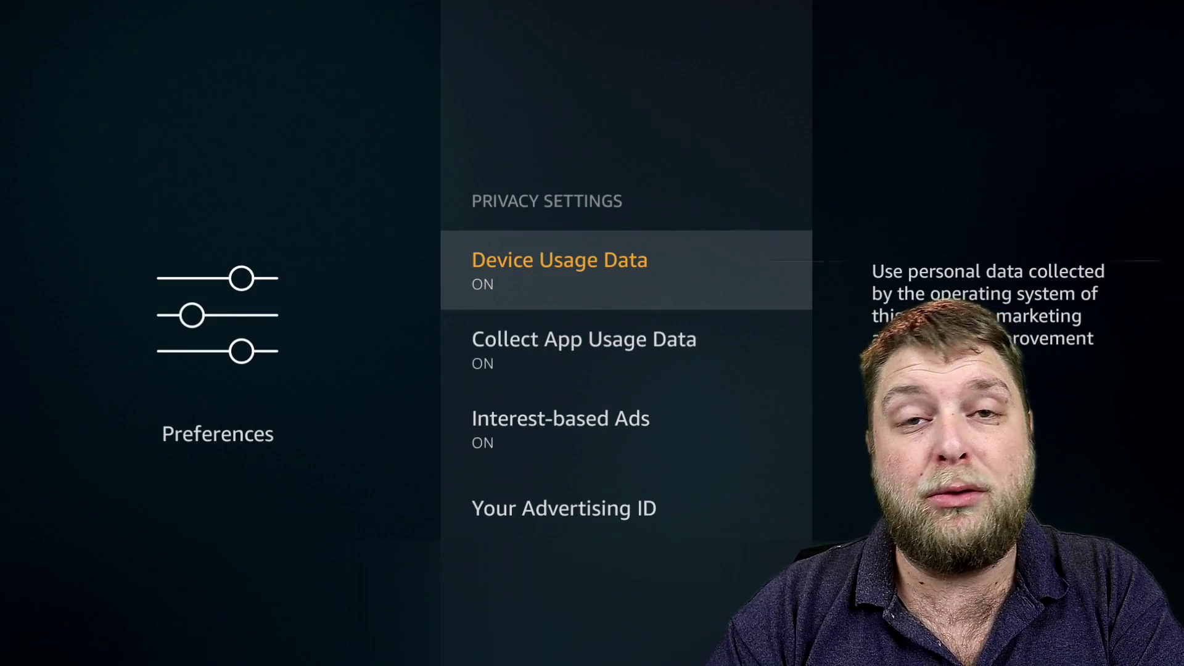
key(Down)
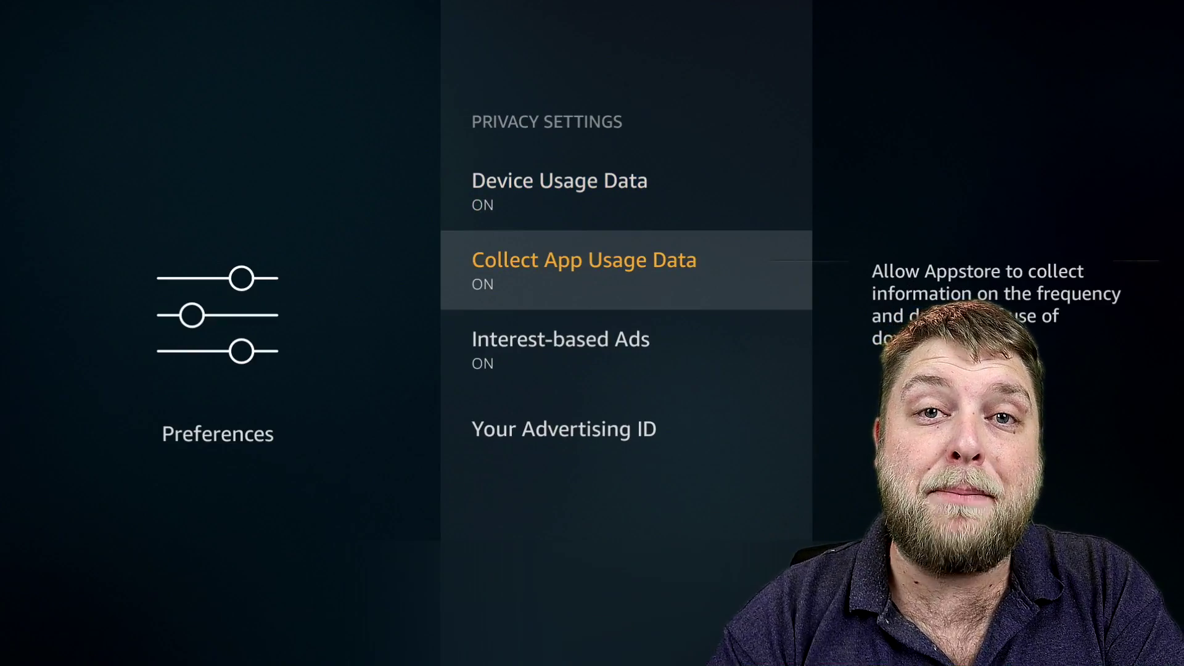
key(Down)
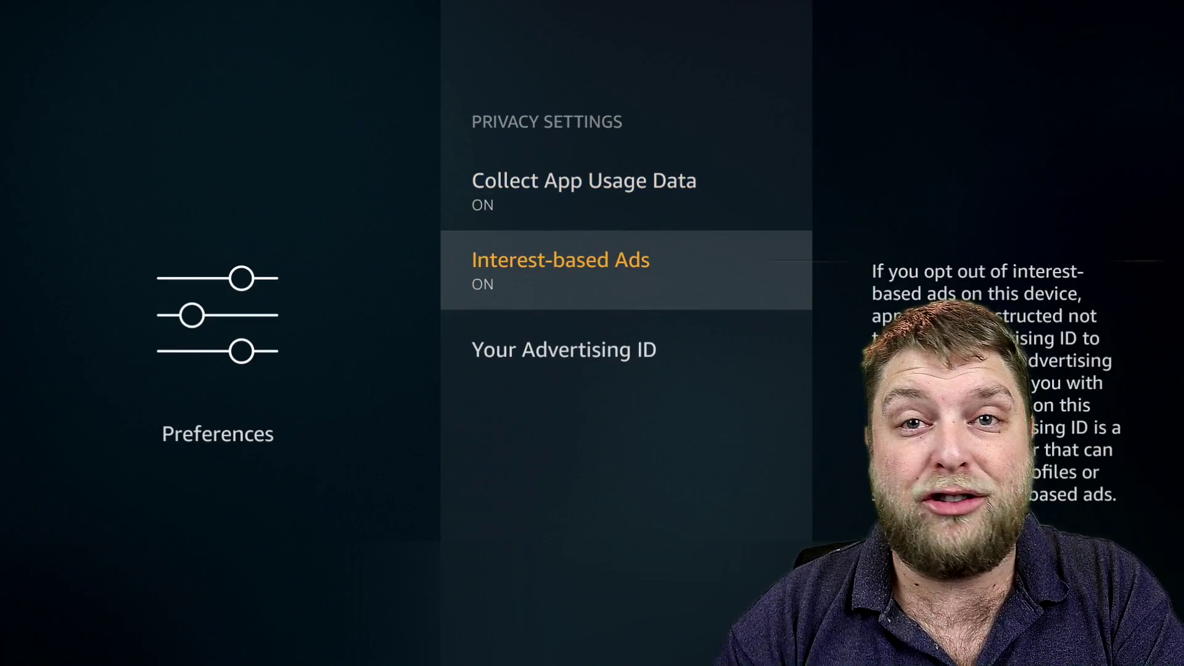
key(Up)
key(Up)
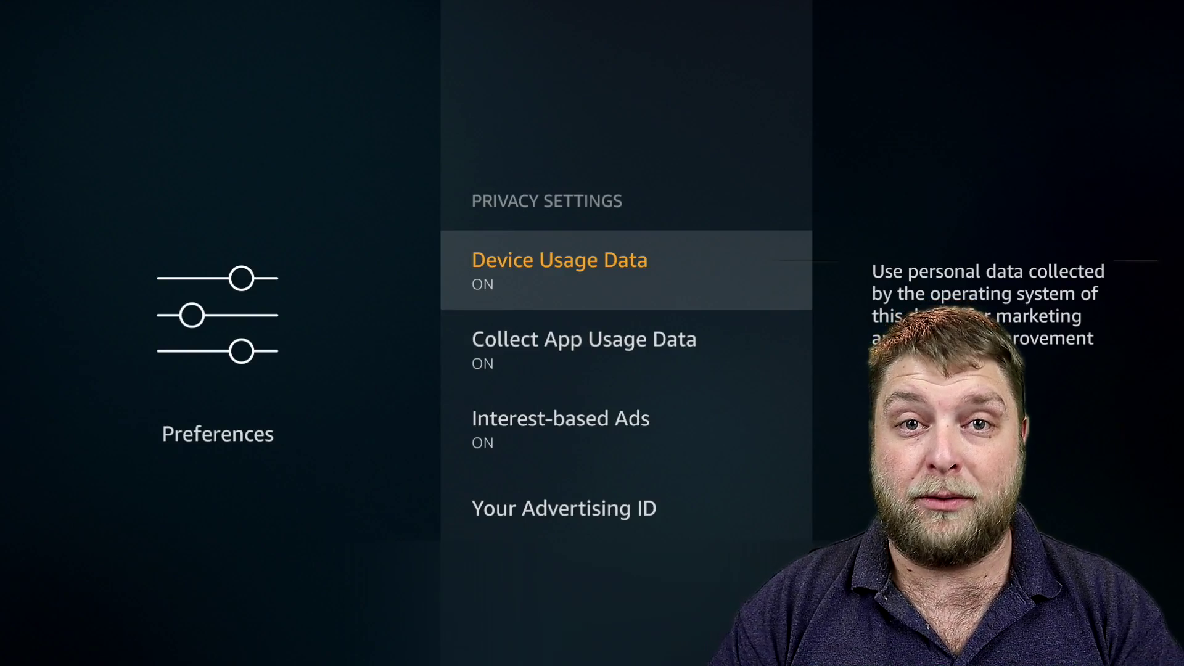
key(Return)
key(Return)
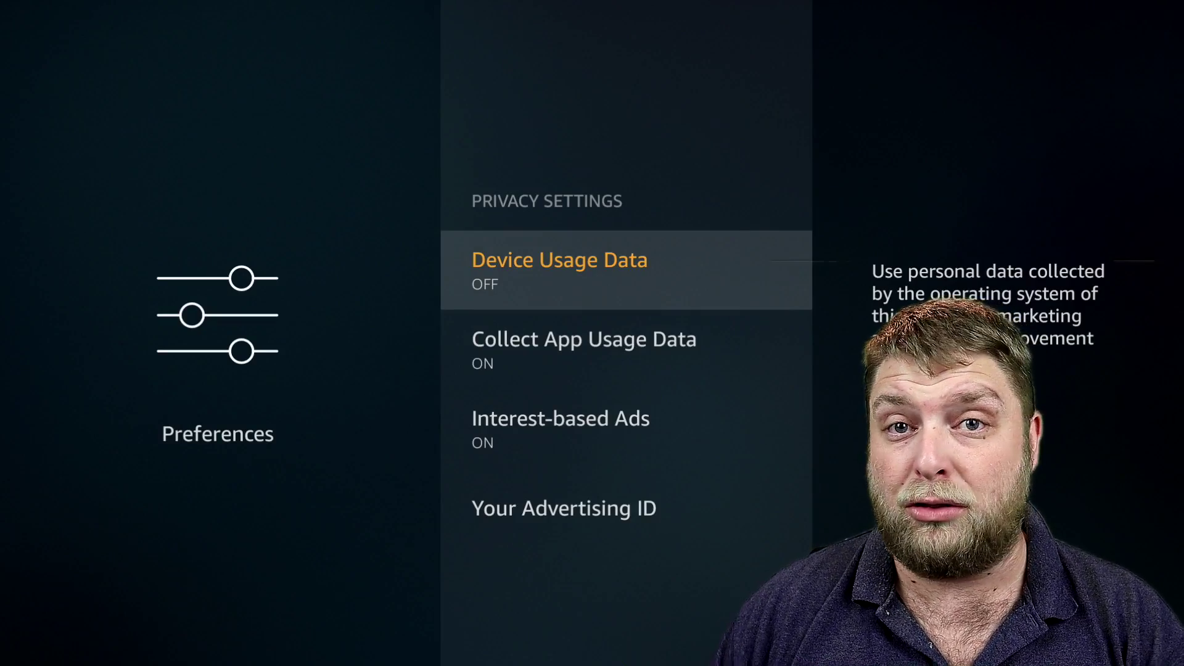
key(Down)
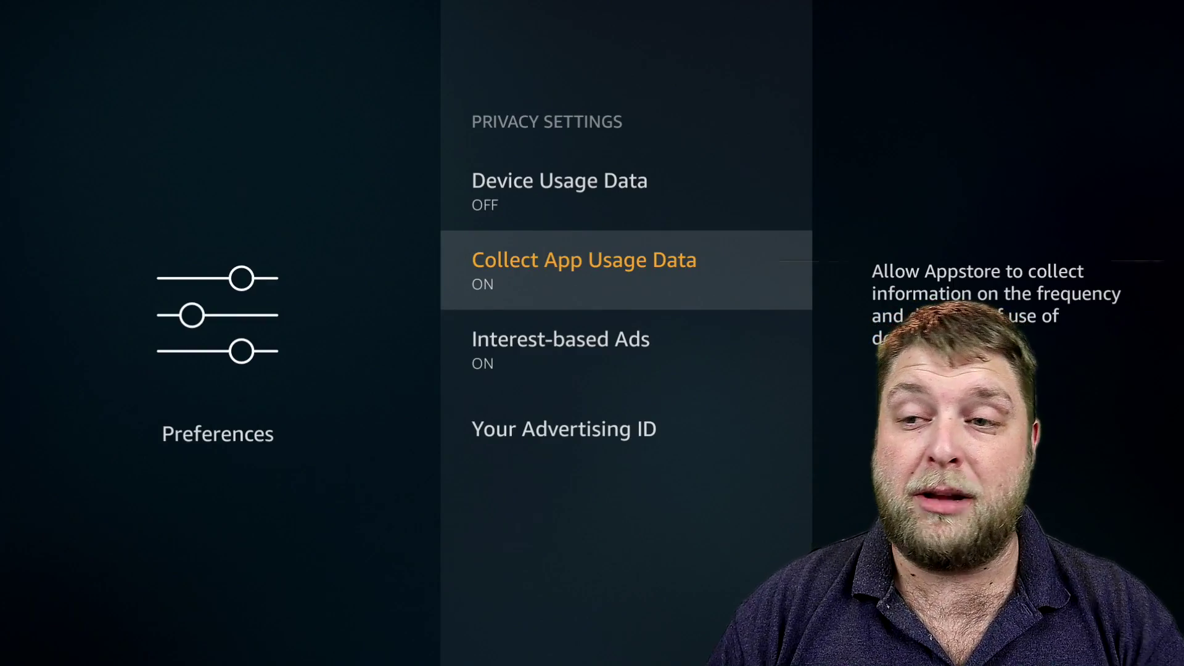
key(Return)
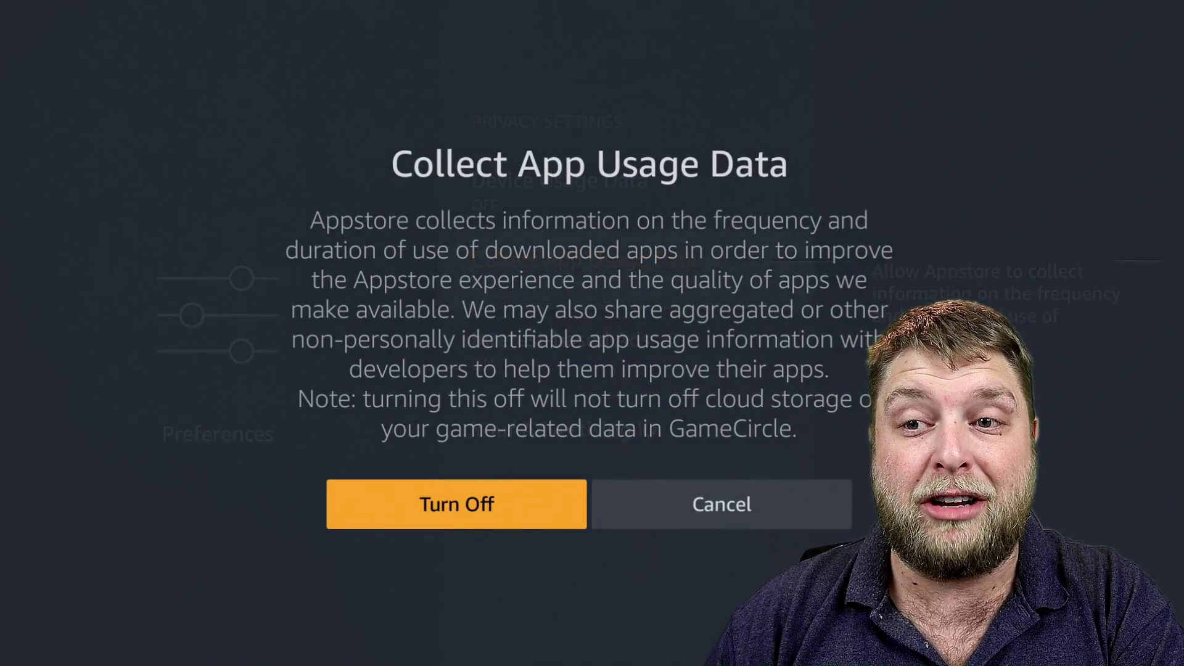
Step: Confirm Collect App Usage Data off and set Interest-based Ads to OFF
key(Return)
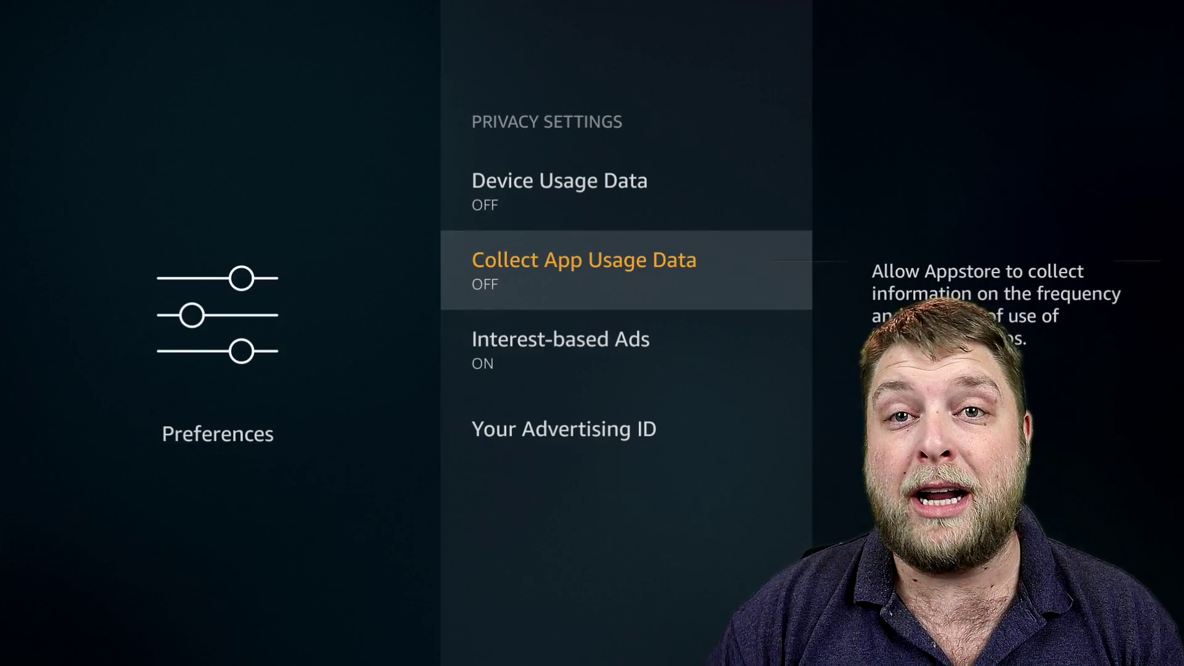
key(Down)
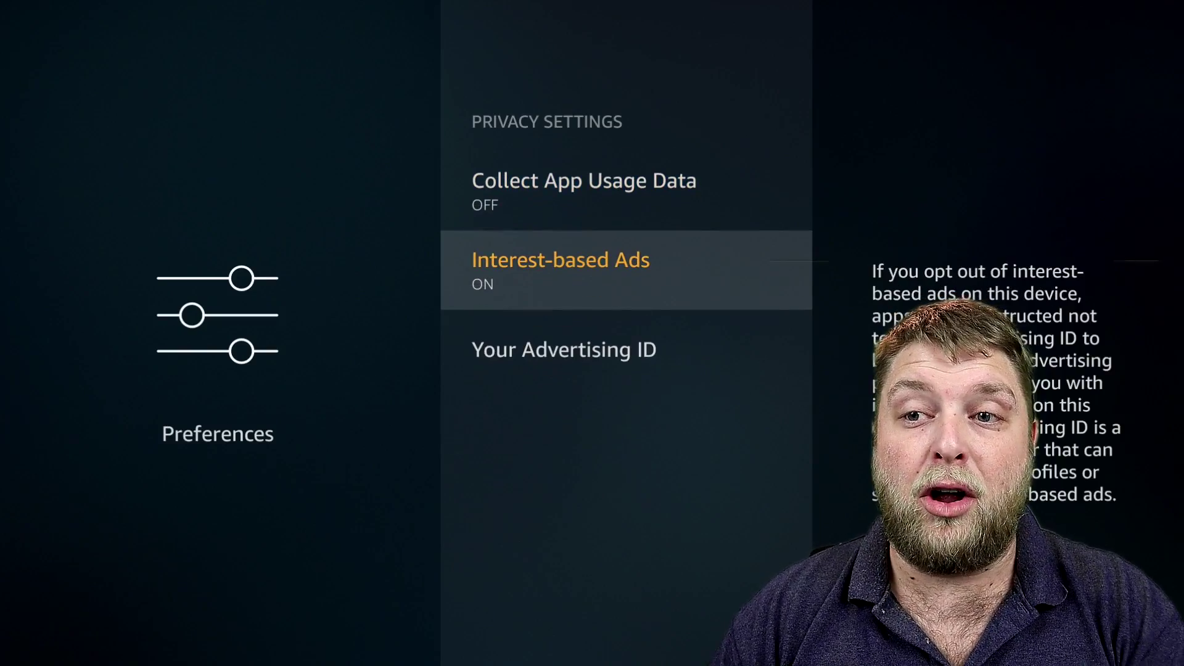
key(Down)
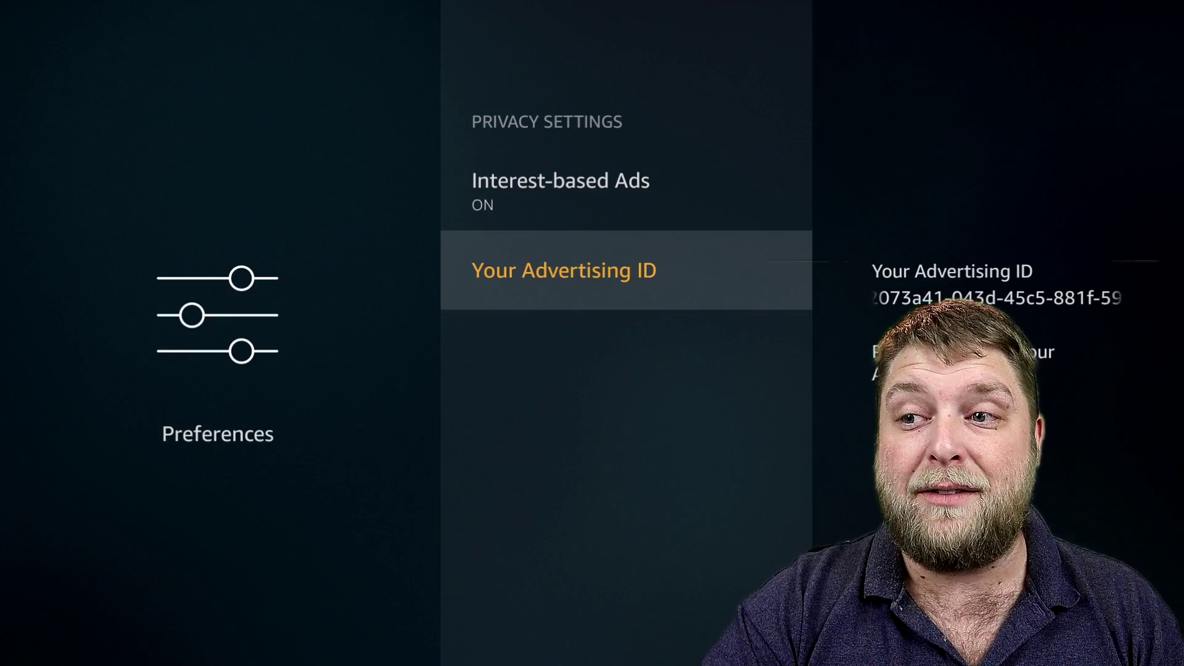
key(Up)
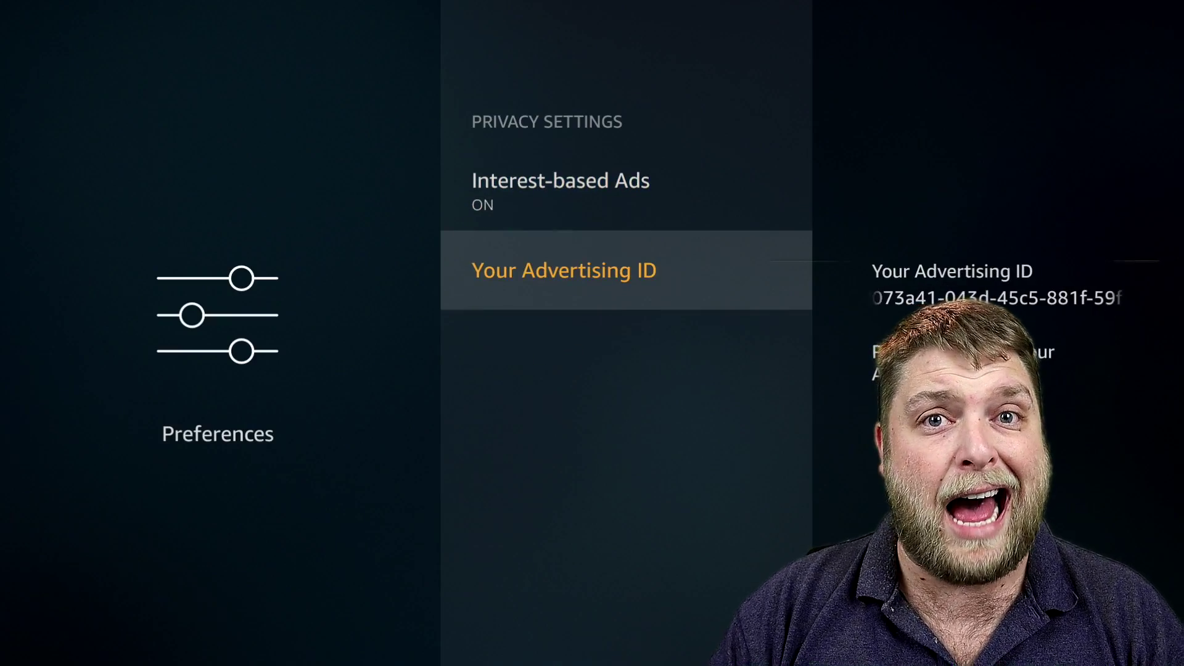
key(Up)
key(Return)
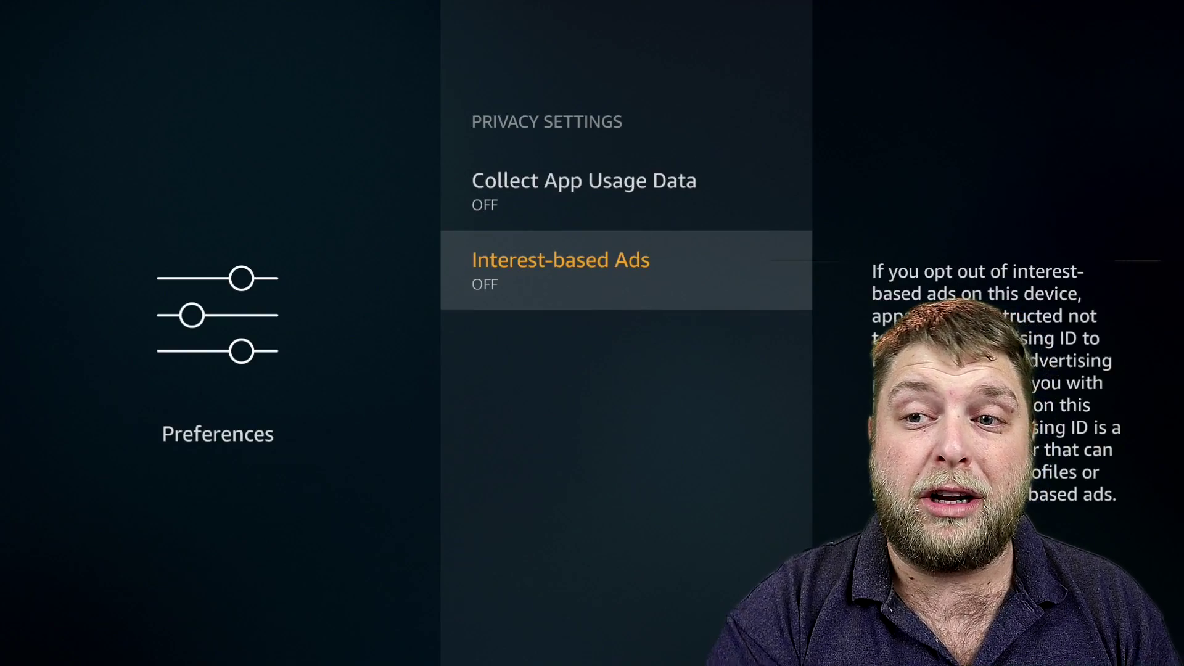
Step: Check that every privacy option reads OFF, then return to Preferences and enter Data Monitoring
key(Up)
key(Up)
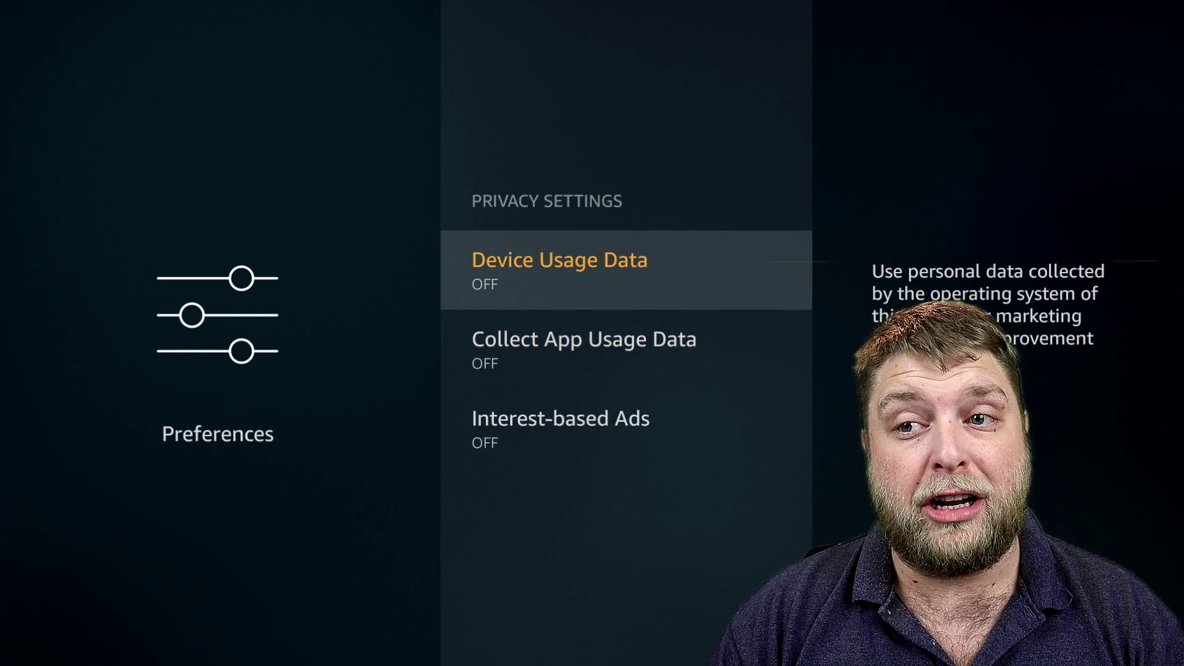
key(Down)
key(Down)
key(Up)
key(Up)
key(Down)
key(Down)
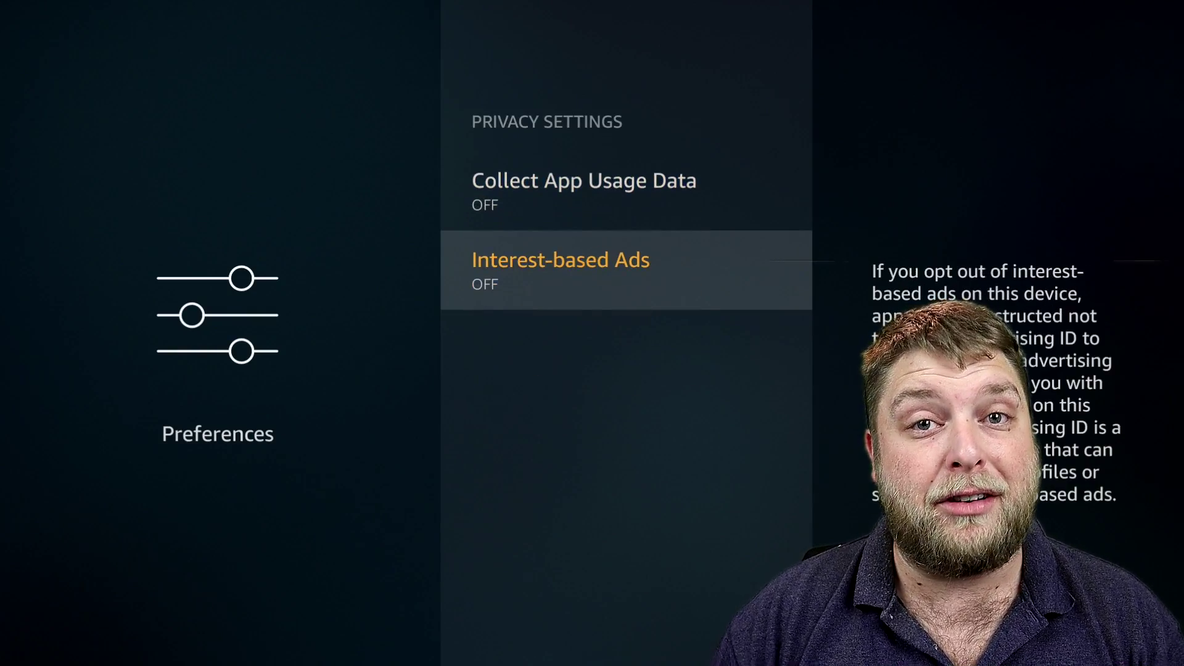
key(Up)
key(Up)
key(Escape)
key(Down)
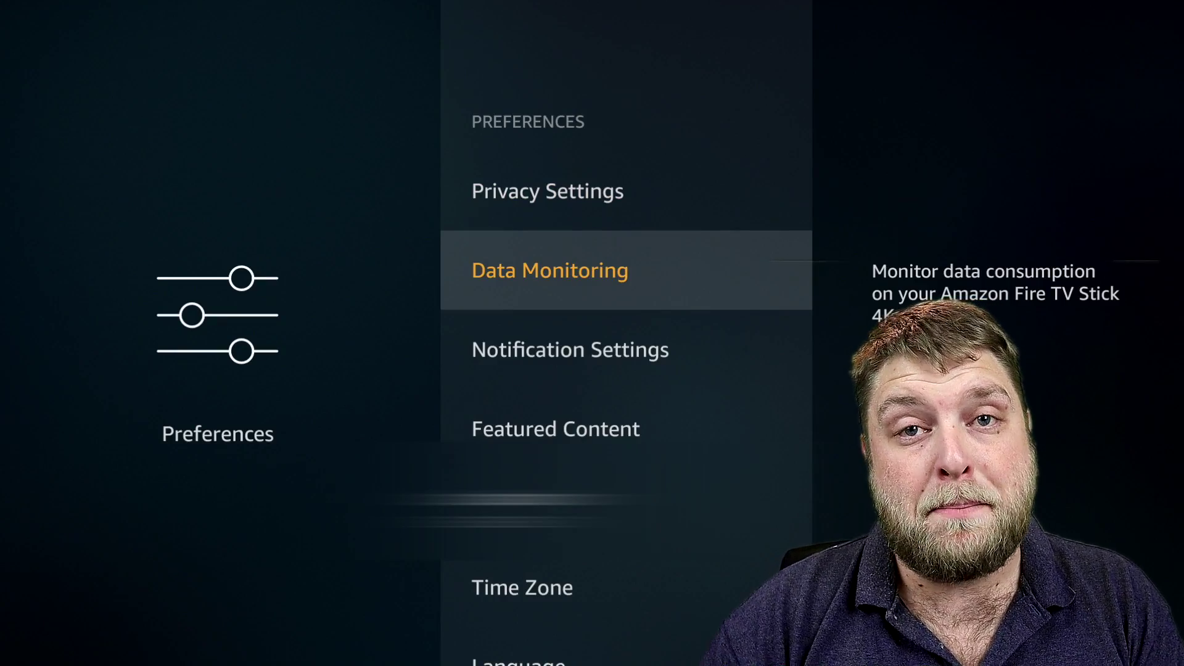
key(Return)
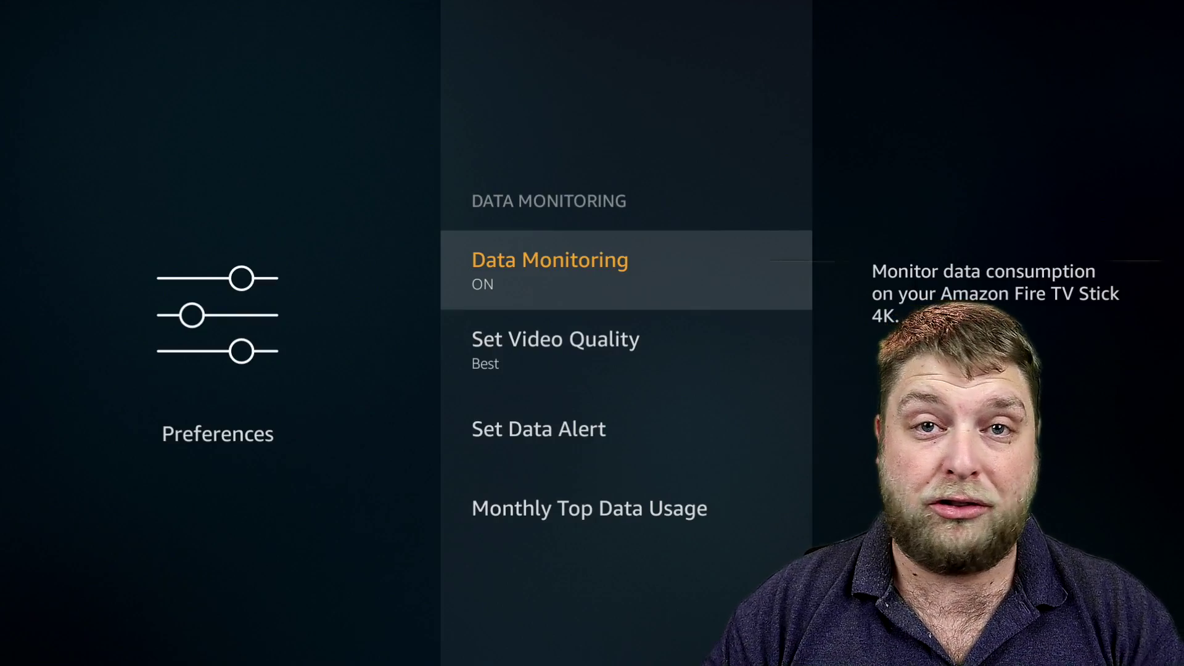
Step: Set Data Monitoring to OFF, then go back and enter Notification Settings
key(Return)
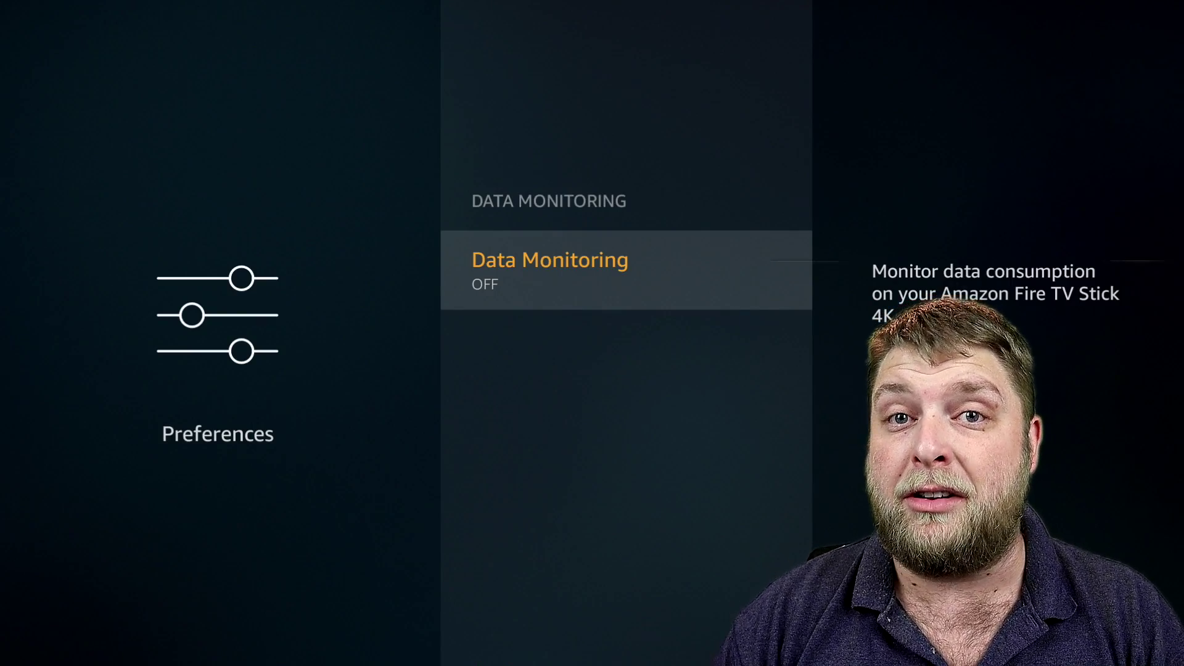
key(Escape)
key(Down)
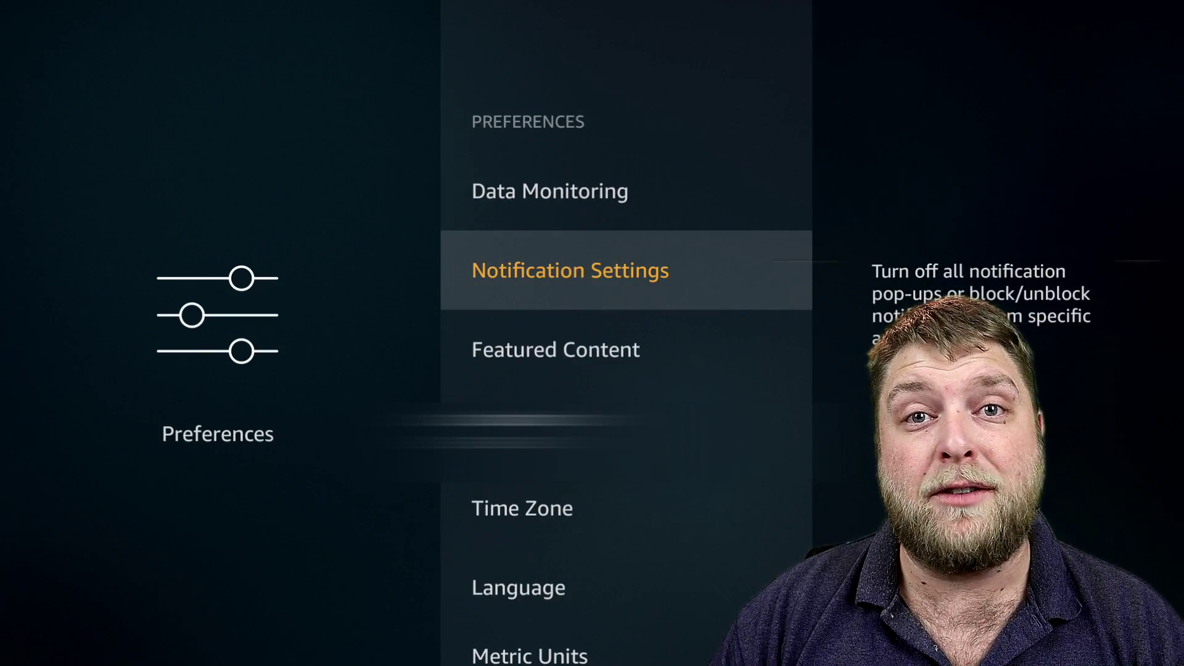
key(Return)
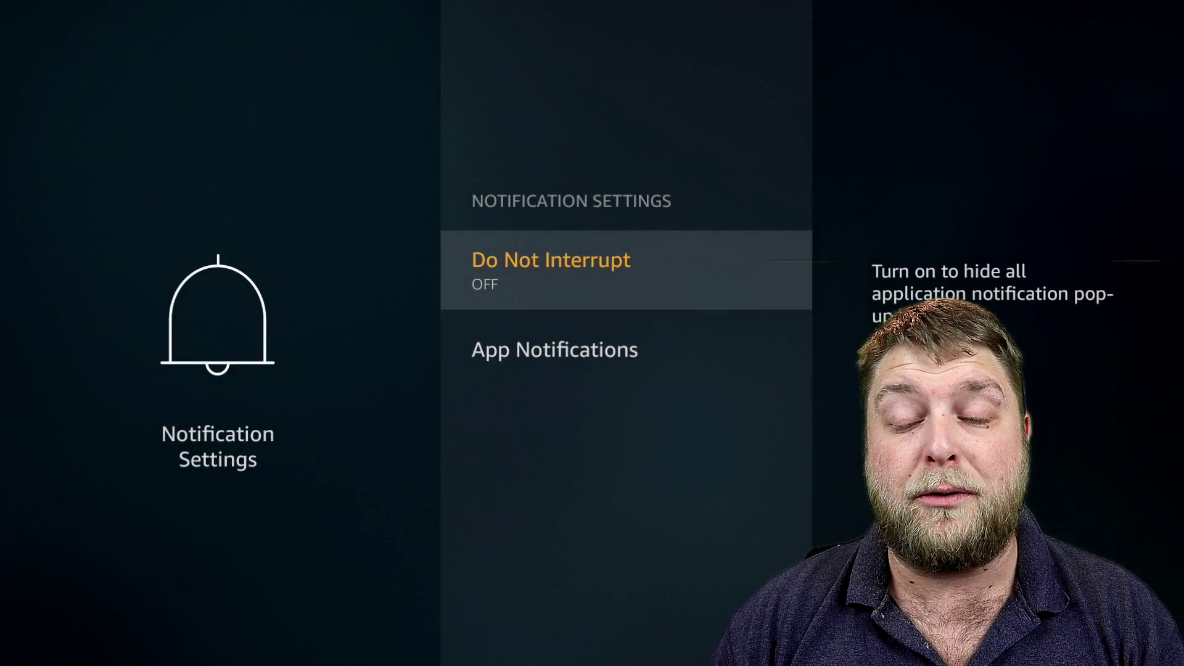
Step: Under App Notifications, block notifications from Alexa, analiti and Downloader
key(Down)
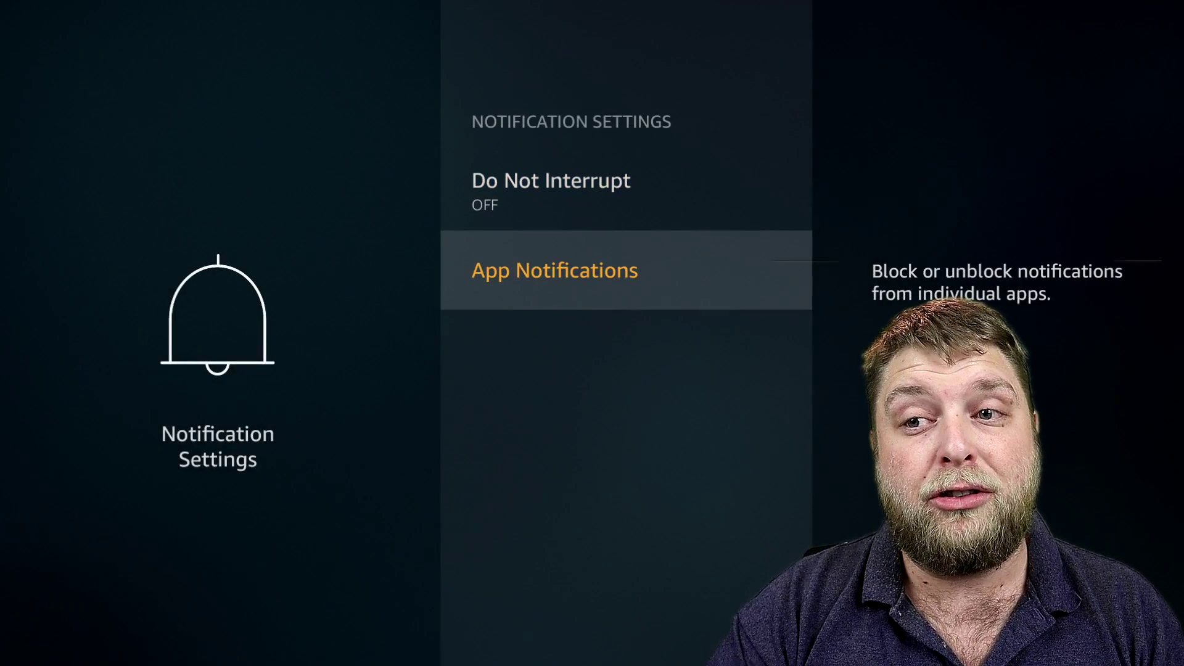
key(Return)
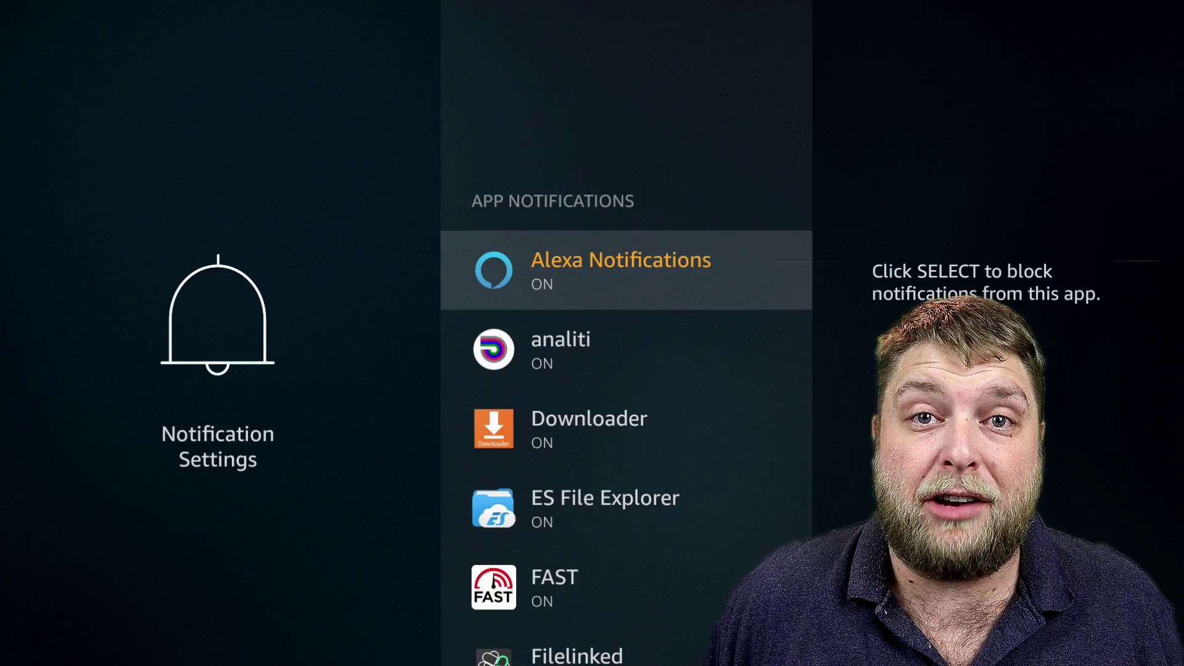
key(Return)
key(Down)
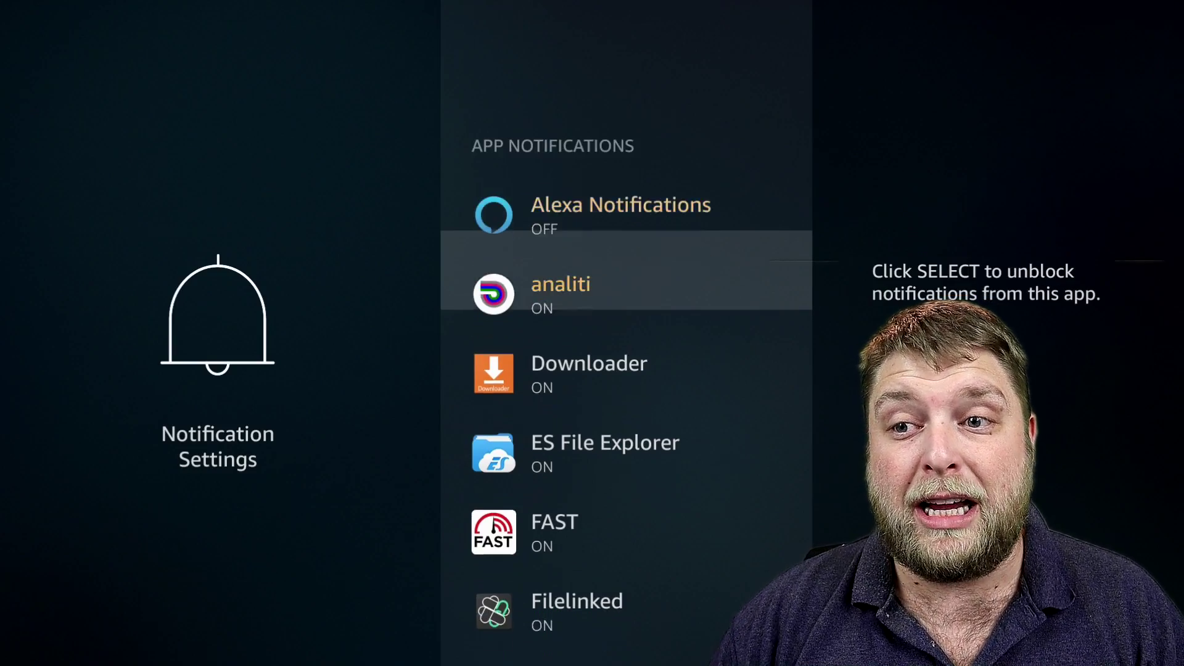
key(Return)
key(Down)
key(Return)
Step: Block notifications from ES File Explorer, FAST, Filelinked, Firefox and IPVanish VPN
key(Down)
key(Return)
key(Down)
key(Return)
key(Down)
key(Return)
key(Down)
key(Return)
key(Down)
key(Return)
key(Down)
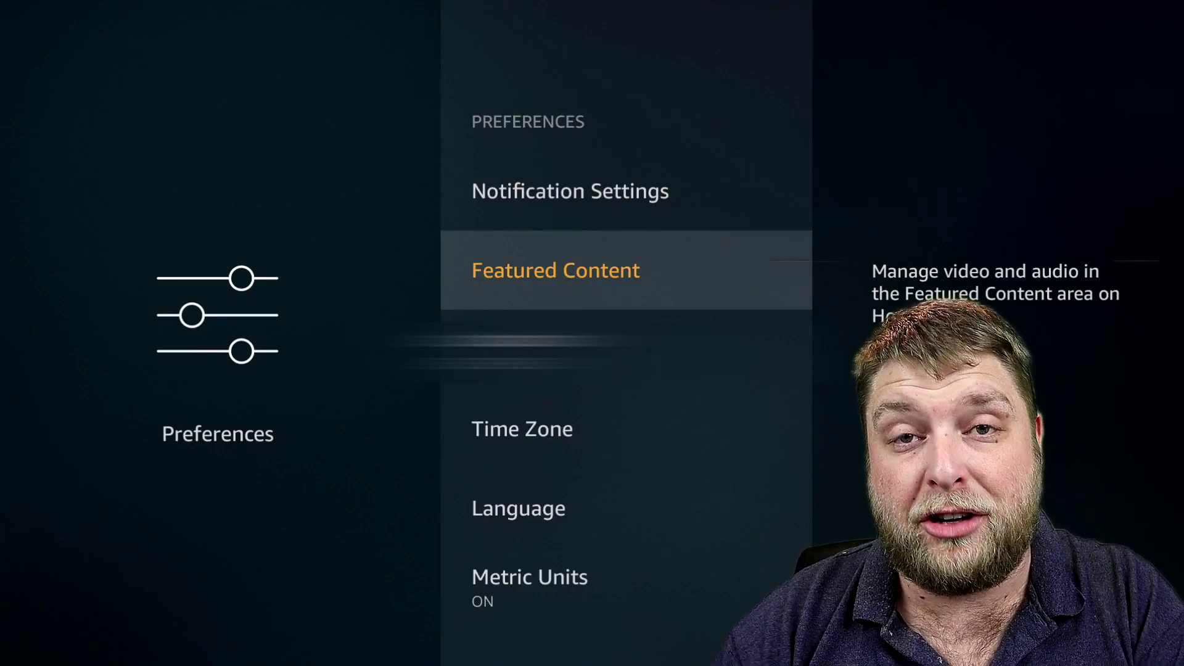
Step: Look over the Featured Content autoplay options, then return Home and move across to Settings
key(Return)
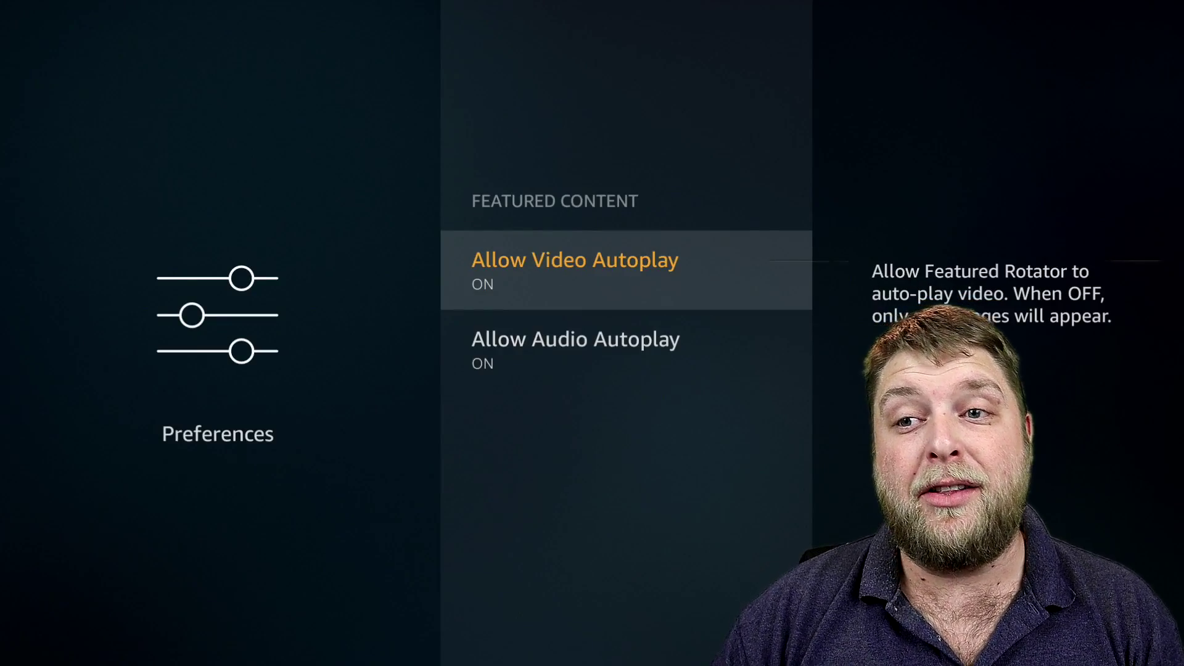
key(Down)
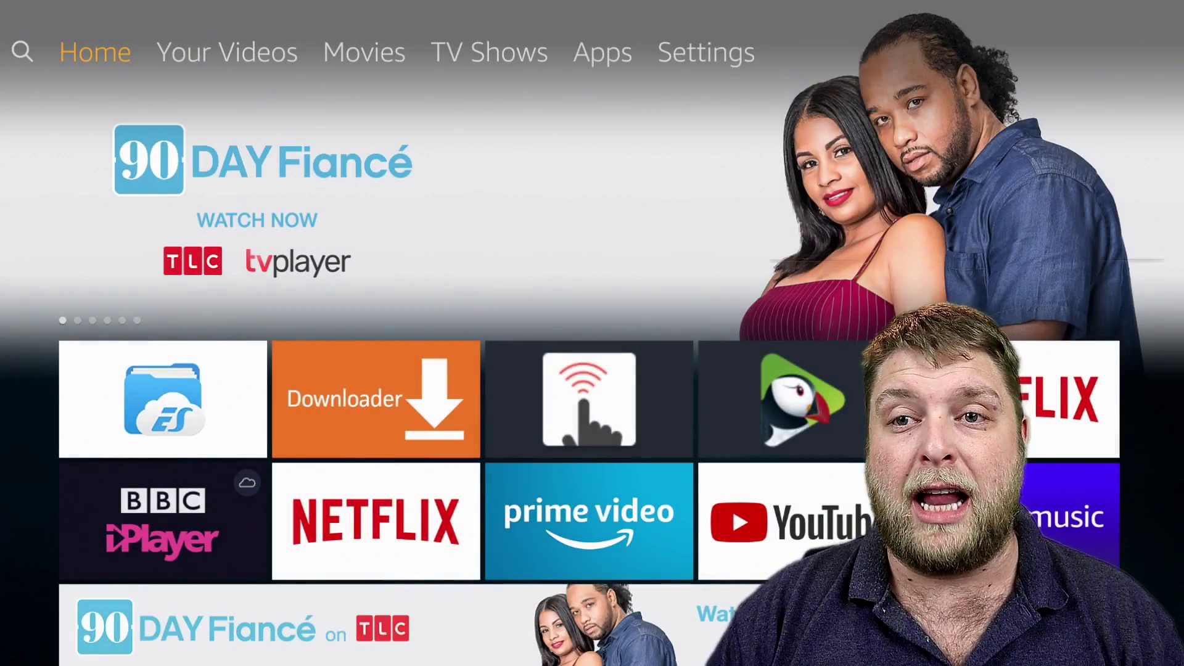
key(Right)
key(Left)
key(Down)
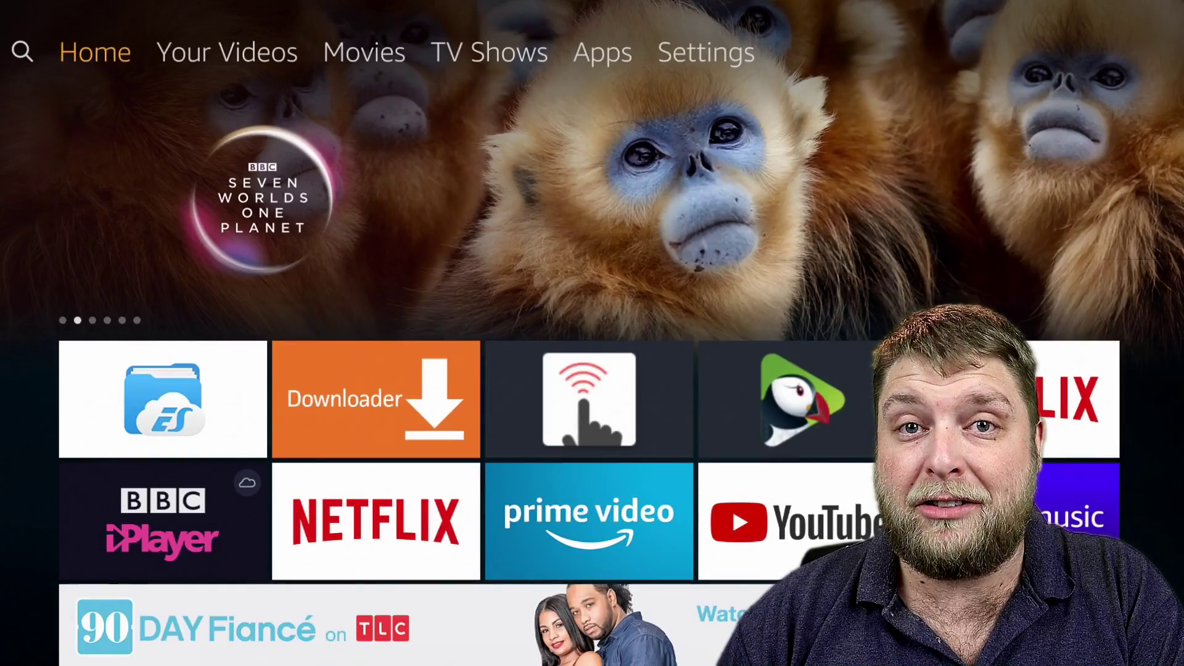
key(Right)
key(Right)
key(Right)
key(Right)
key(Right)
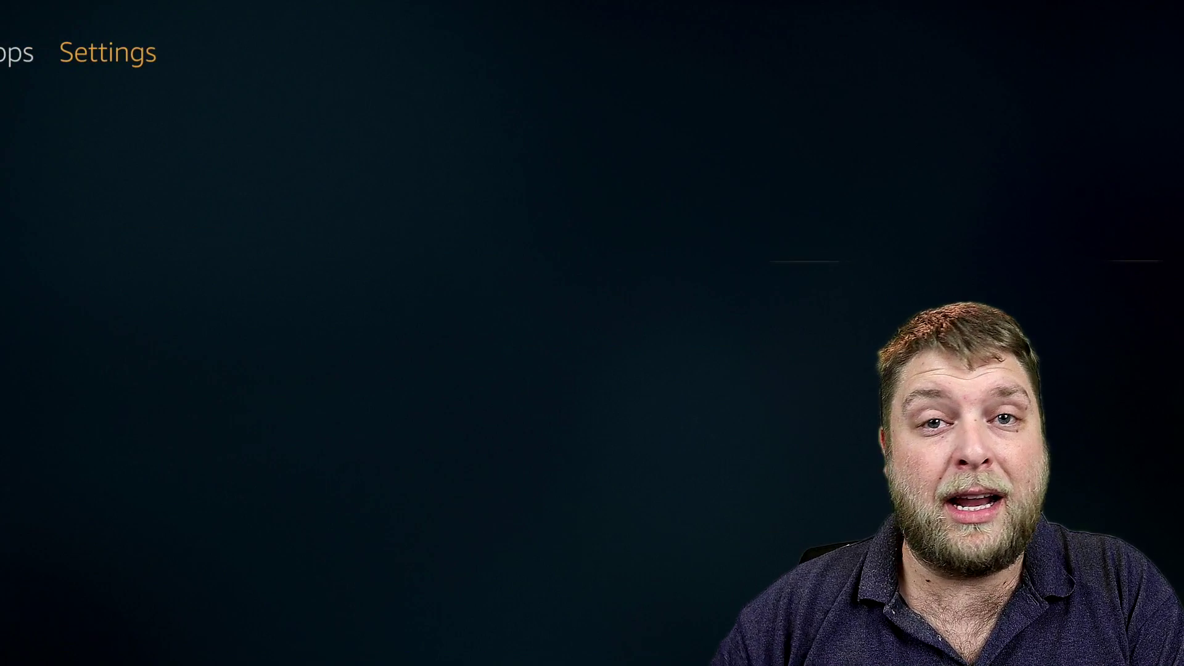
key(Down)
key(Right)
key(Right)
key(Right)
key(Right)
key(Right)
key(Right)
key(Right)
key(Right)
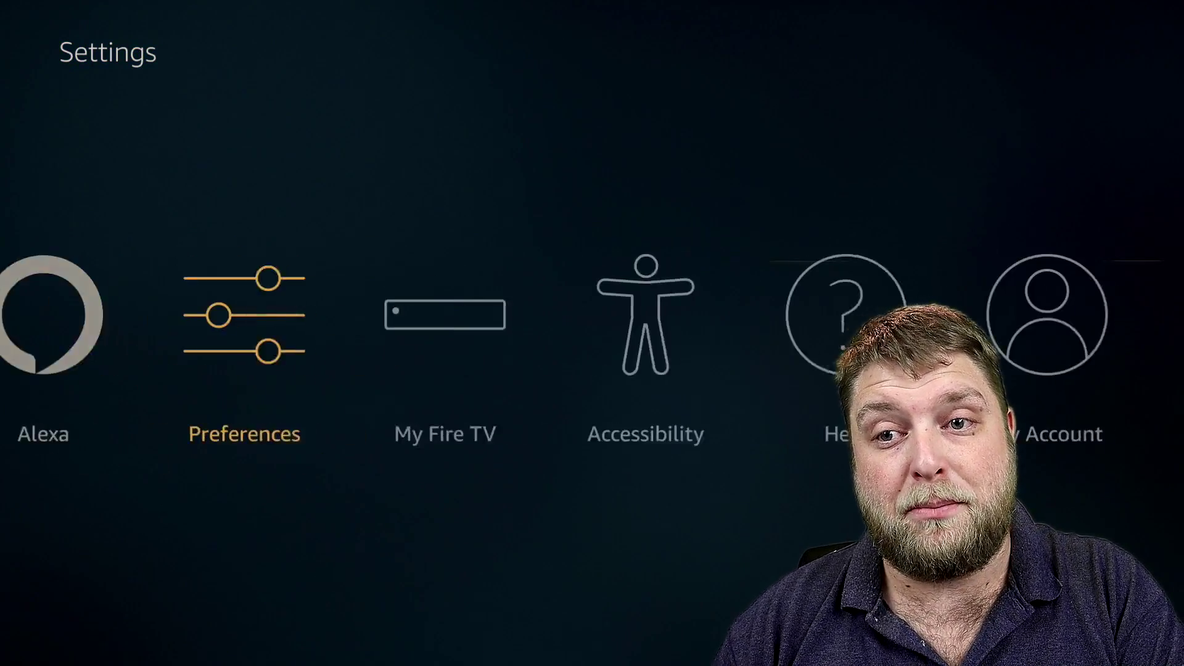
Step: Set Allow Video Autoplay and Allow Audio Autoplay to OFF, then switch Metric Units off
key(Return)
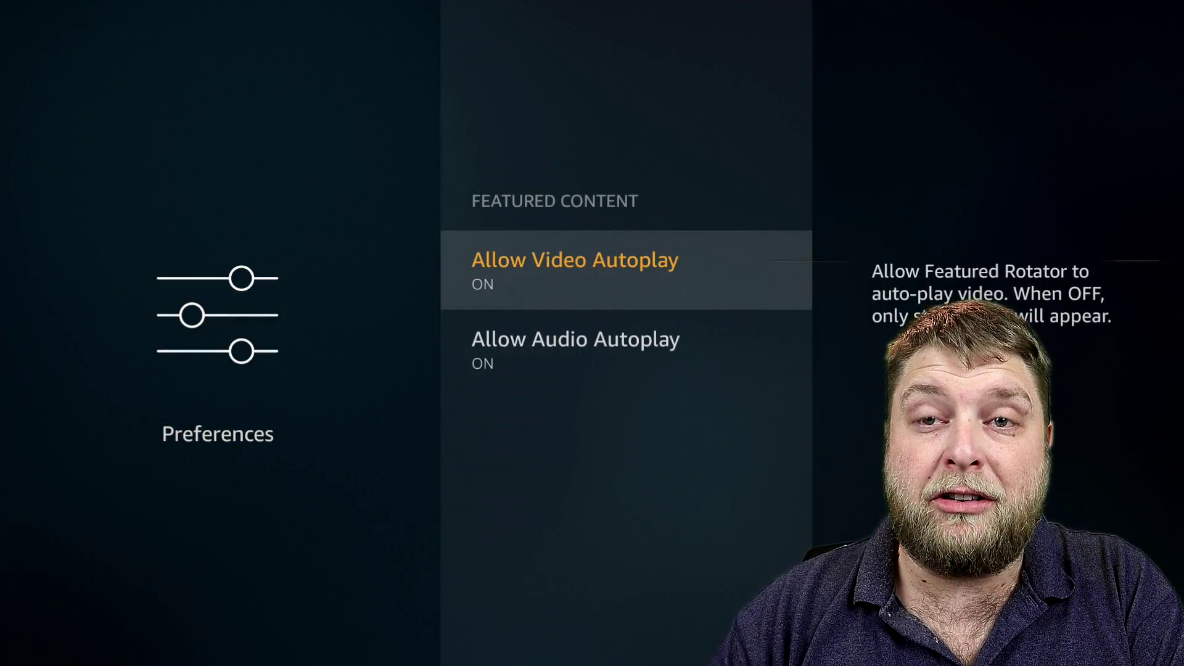
key(Return)
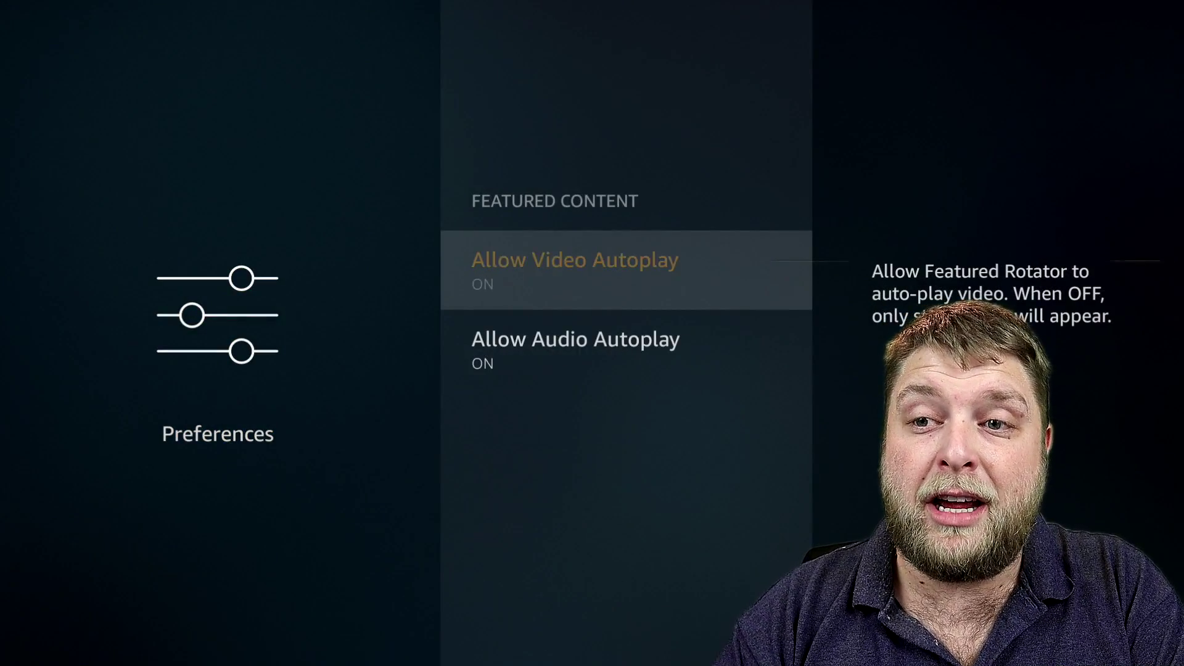
key(Return)
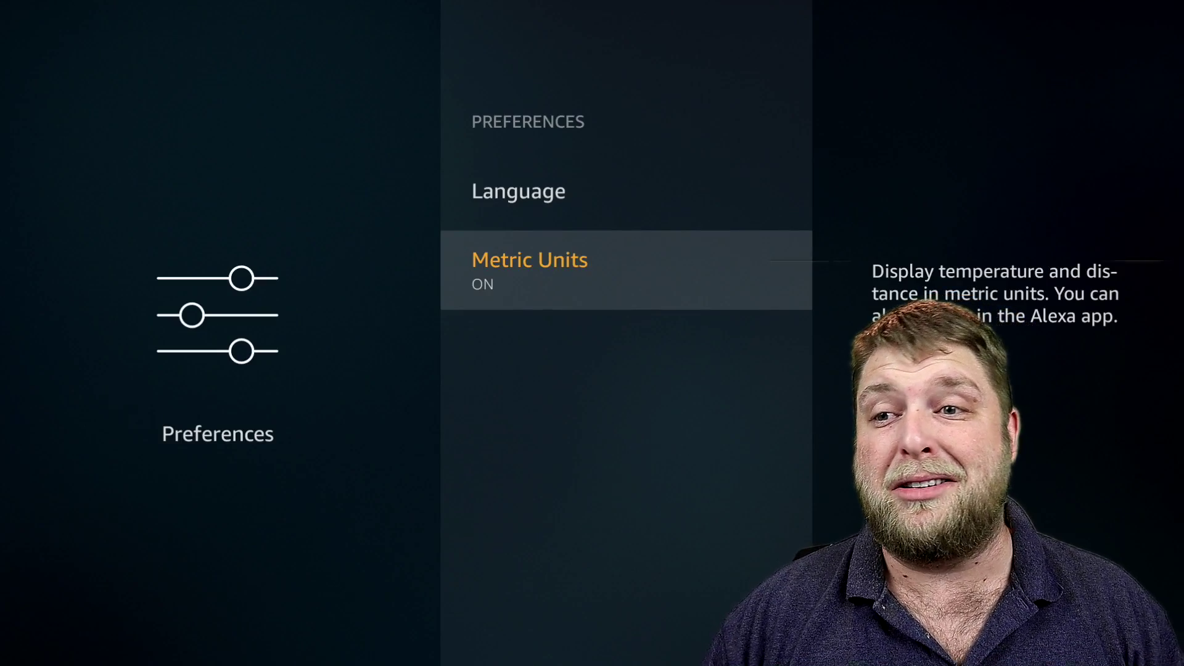
key(Return)
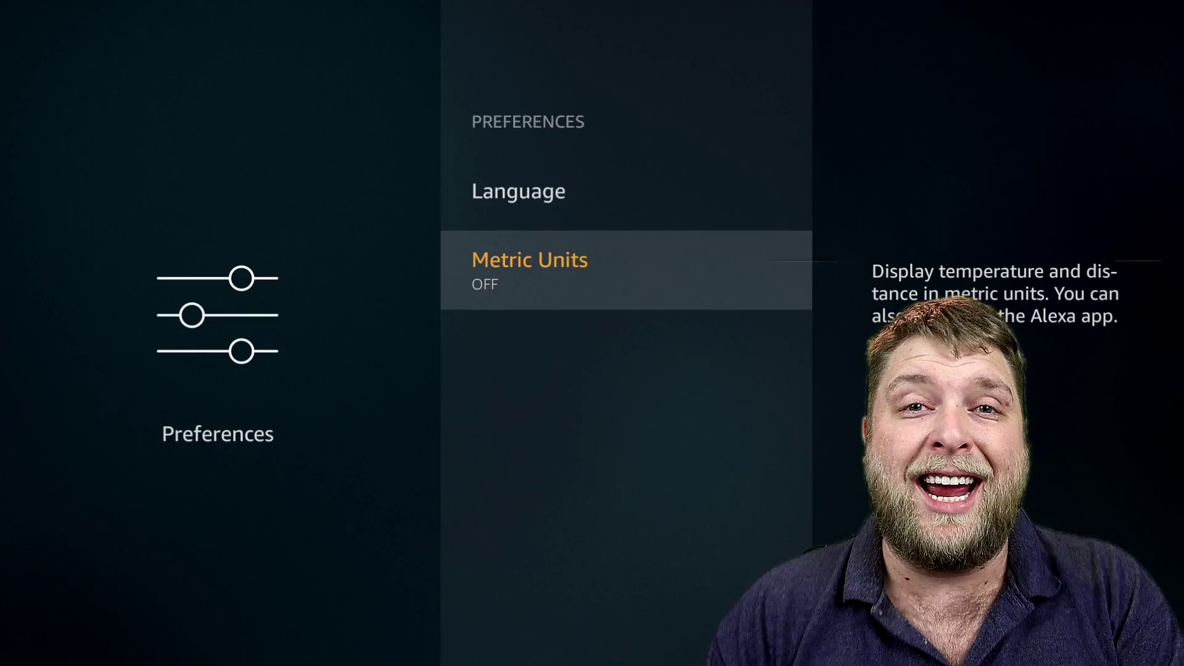
Step: Leave Preferences and open My Fire TV from the Settings categories
key(Escape)
key(Right)
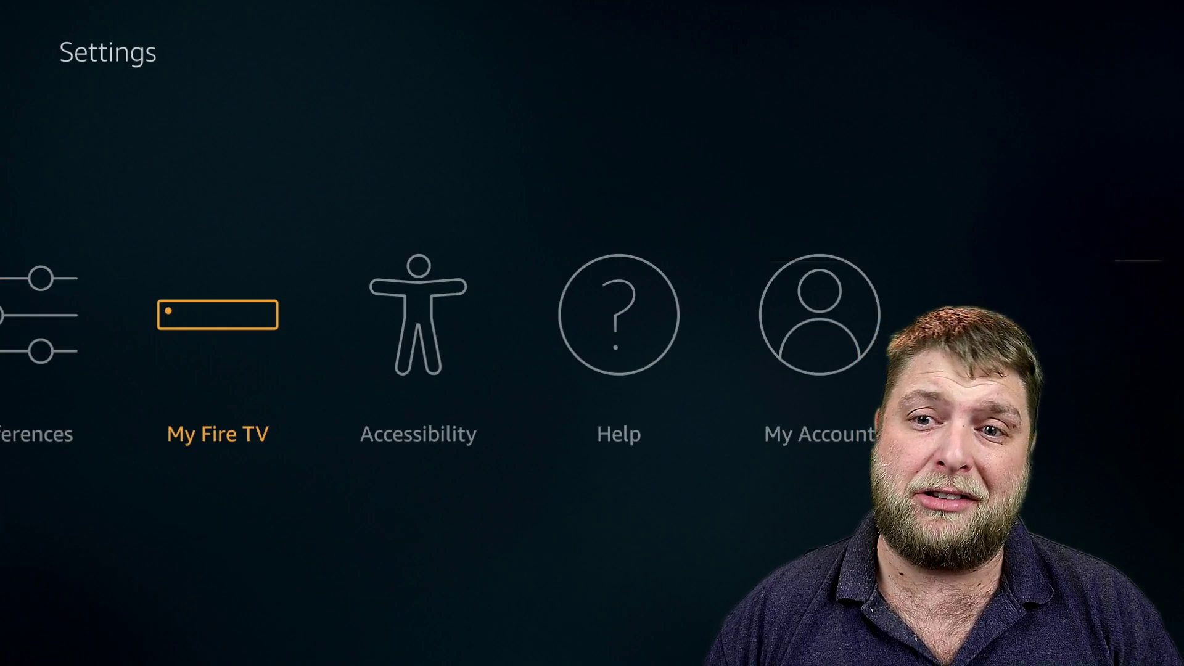
key(Return)
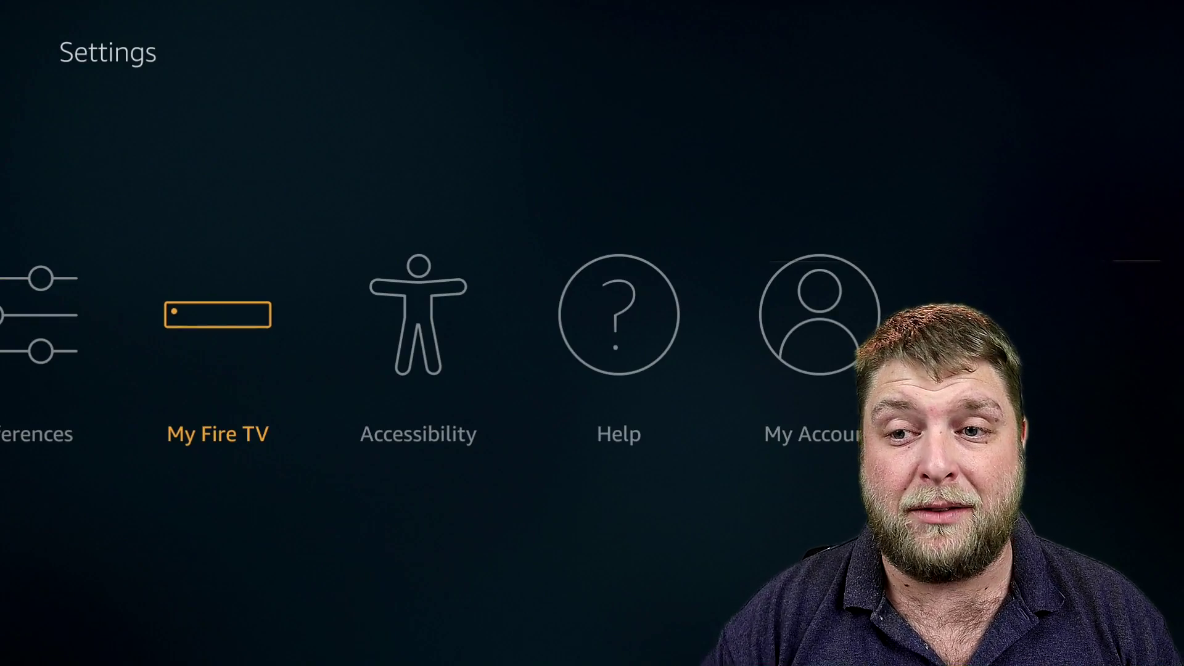
key(Down)
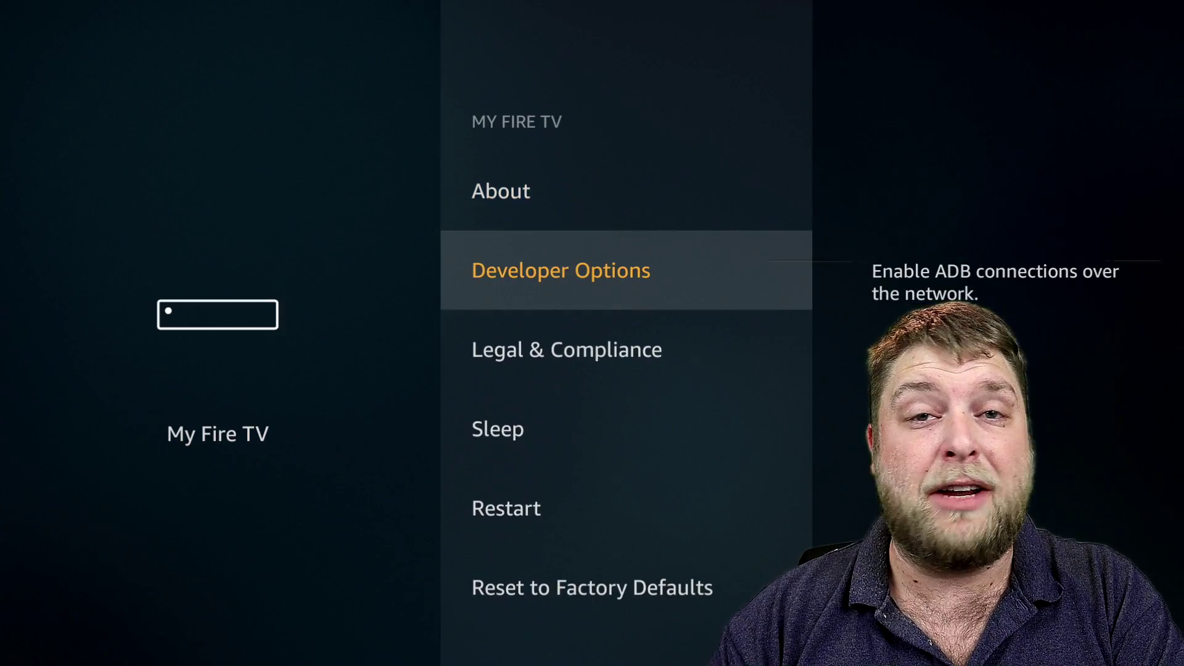
key(Return)
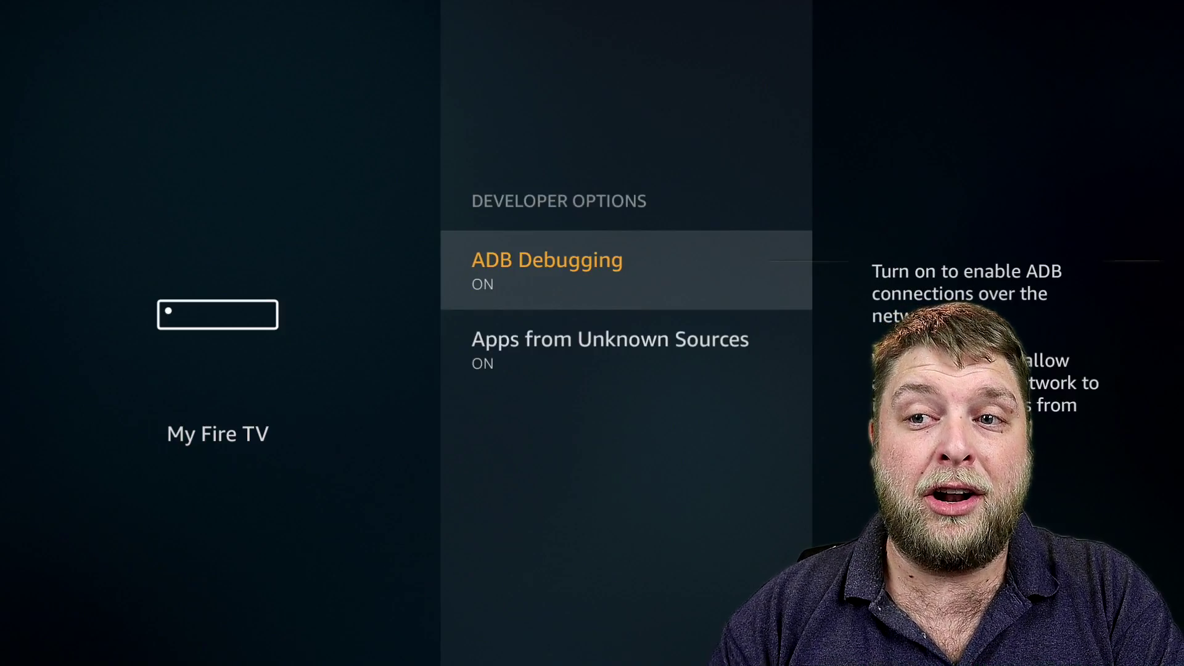
key(Down)
key(Up)
key(Down)
key(Up)
key(Down)
key(Up)
key(Down)
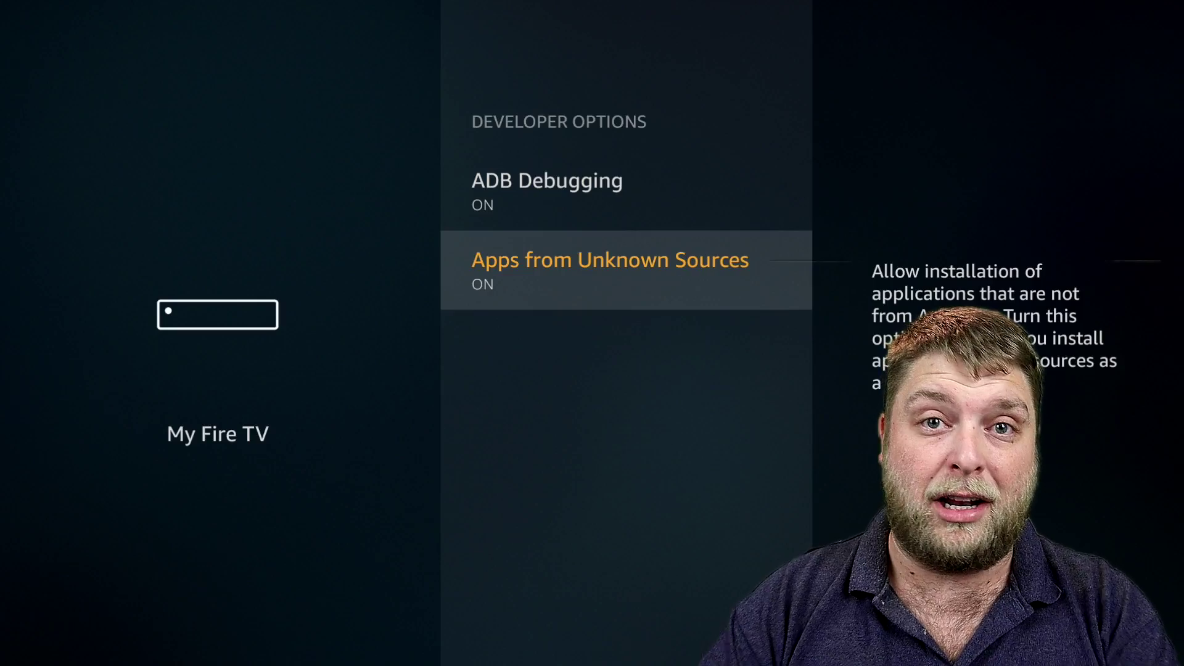
key(Up)
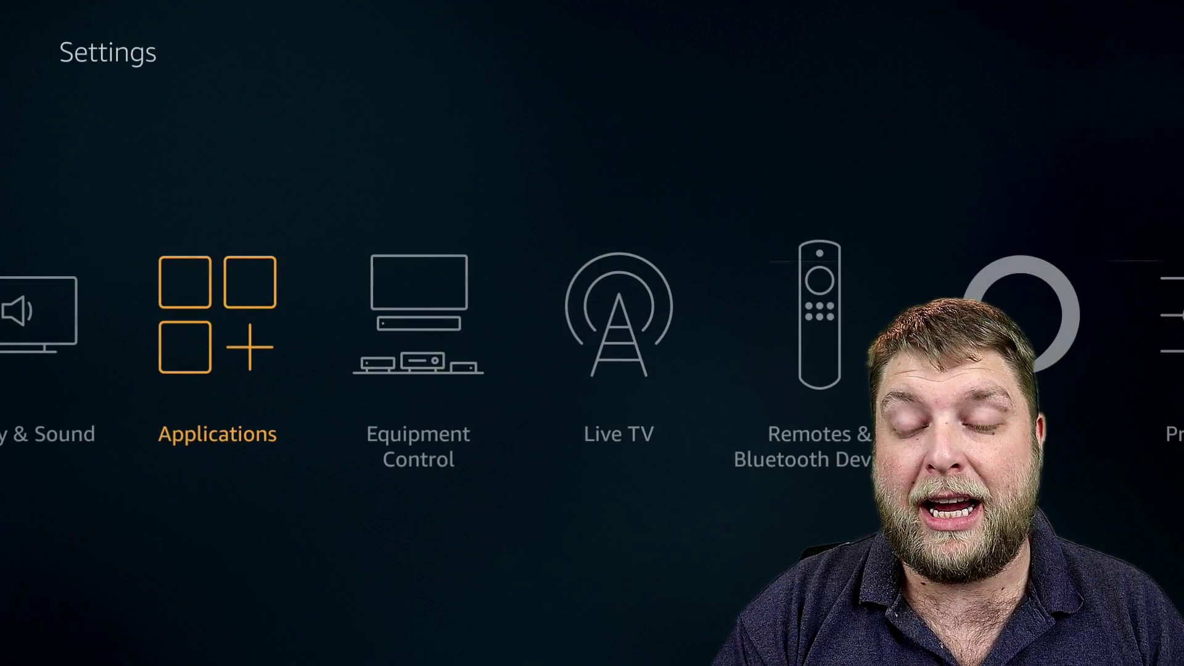
Step: In Applications, turn off GameCircle's Whispersync for Games and Amazon Photos' Allow Guest Connections
key(Return)
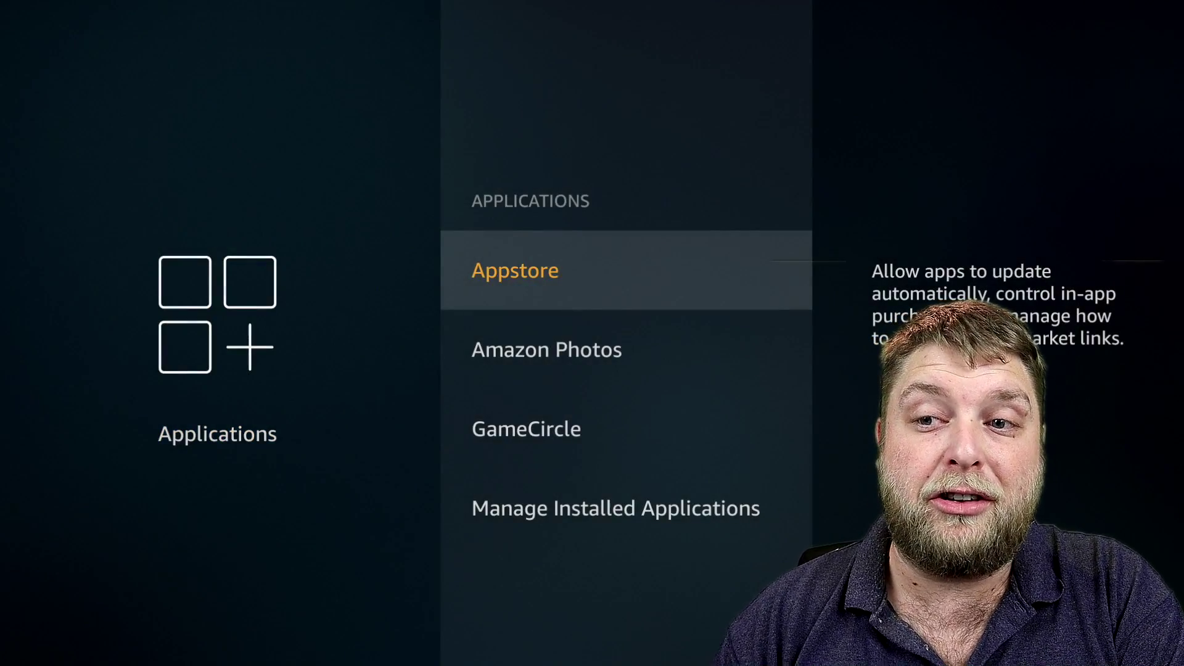
key(Down)
key(Down)
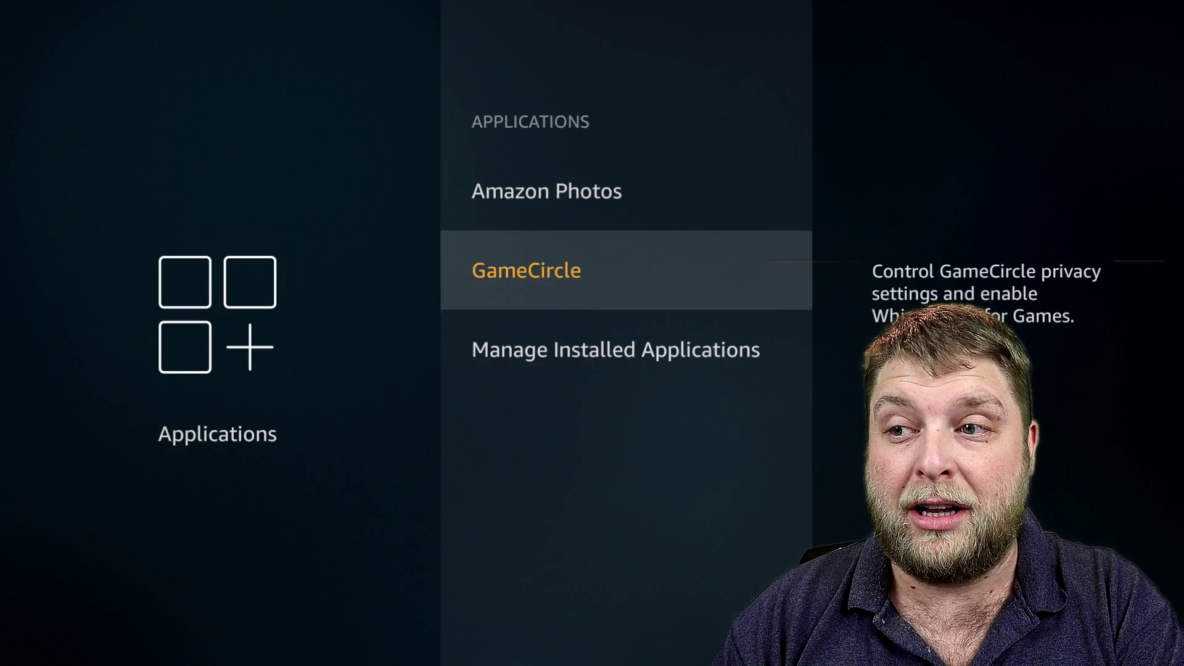
key(Return)
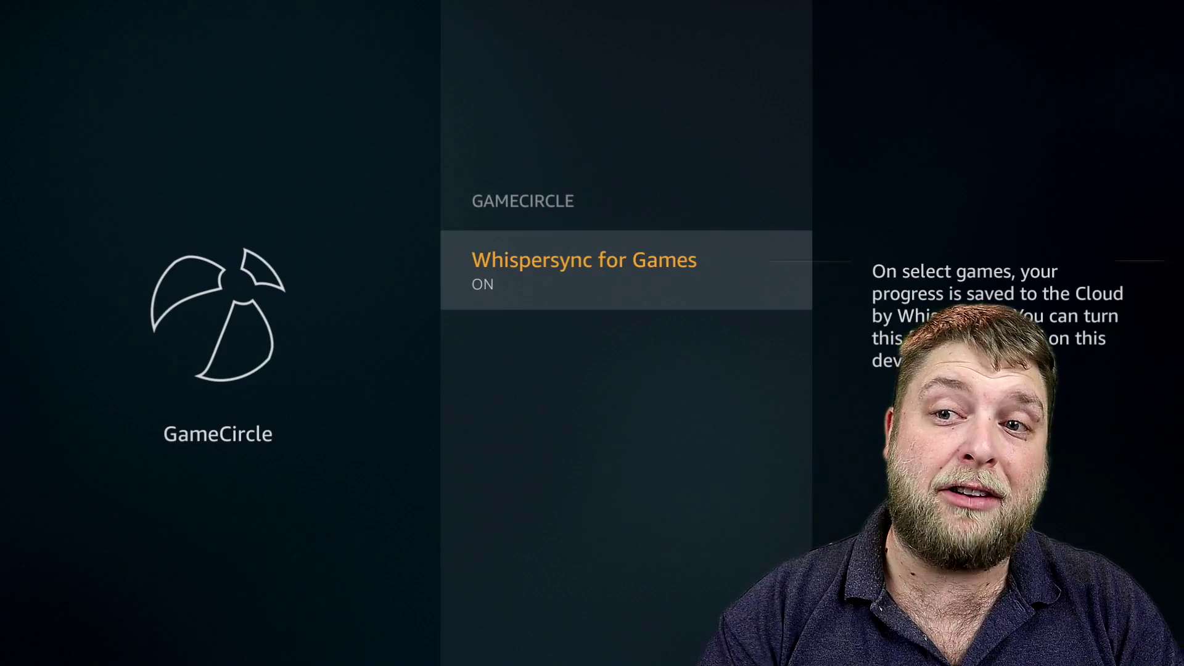
key(Return)
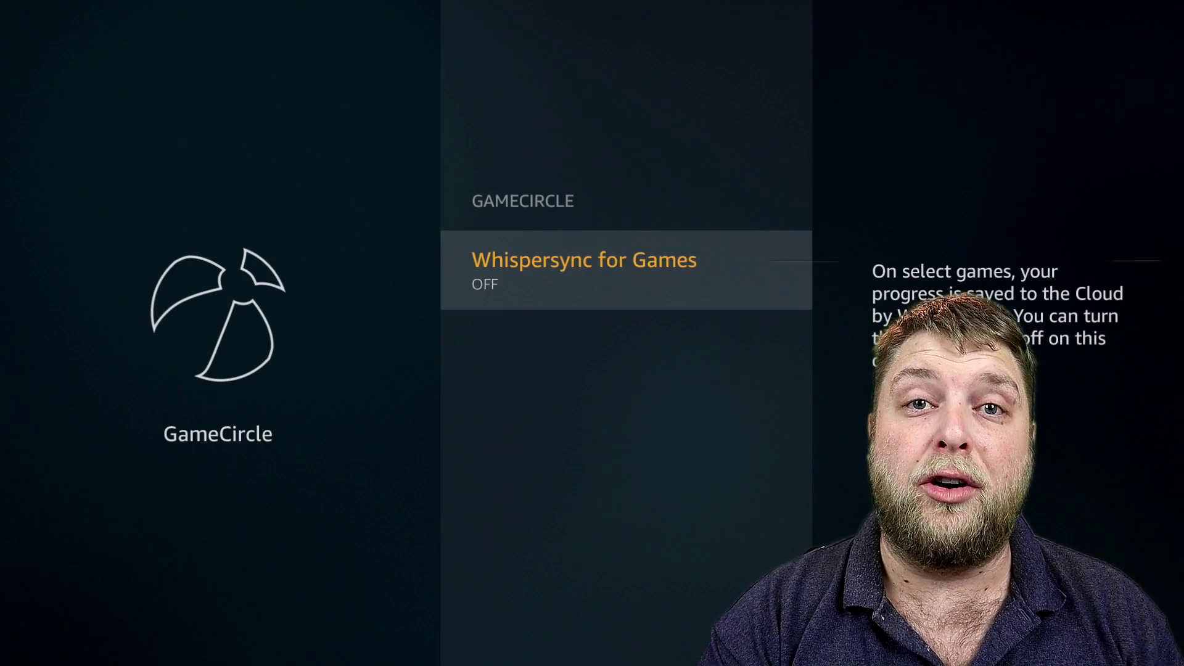
key(Escape)
key(Return)
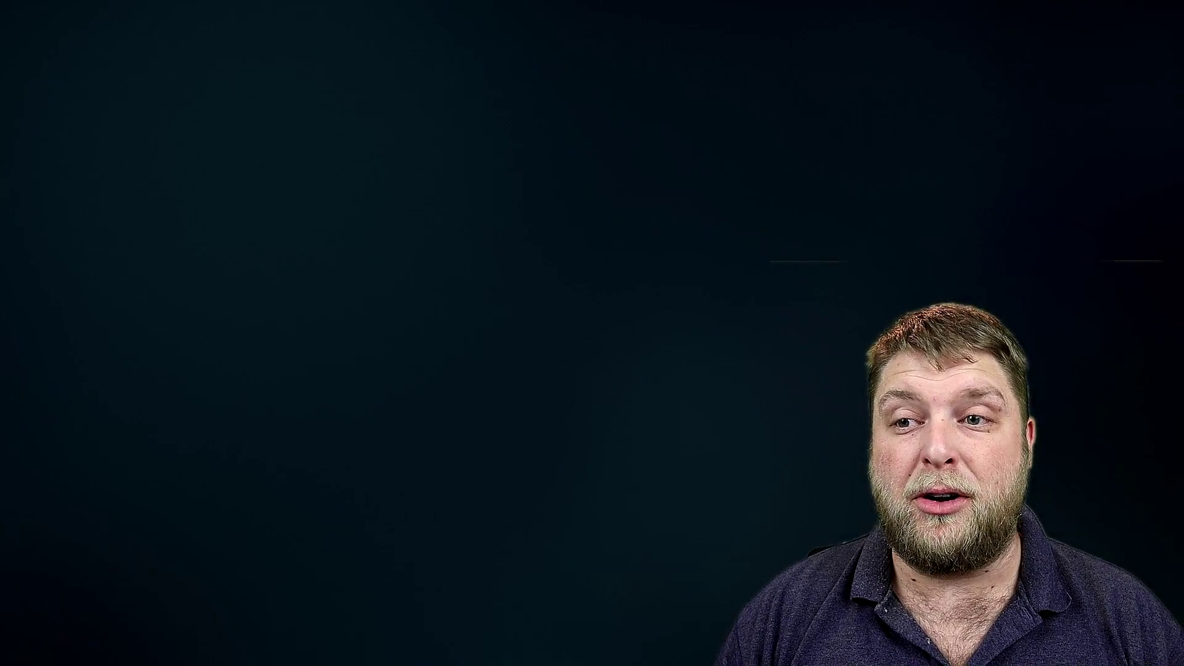
key(Return)
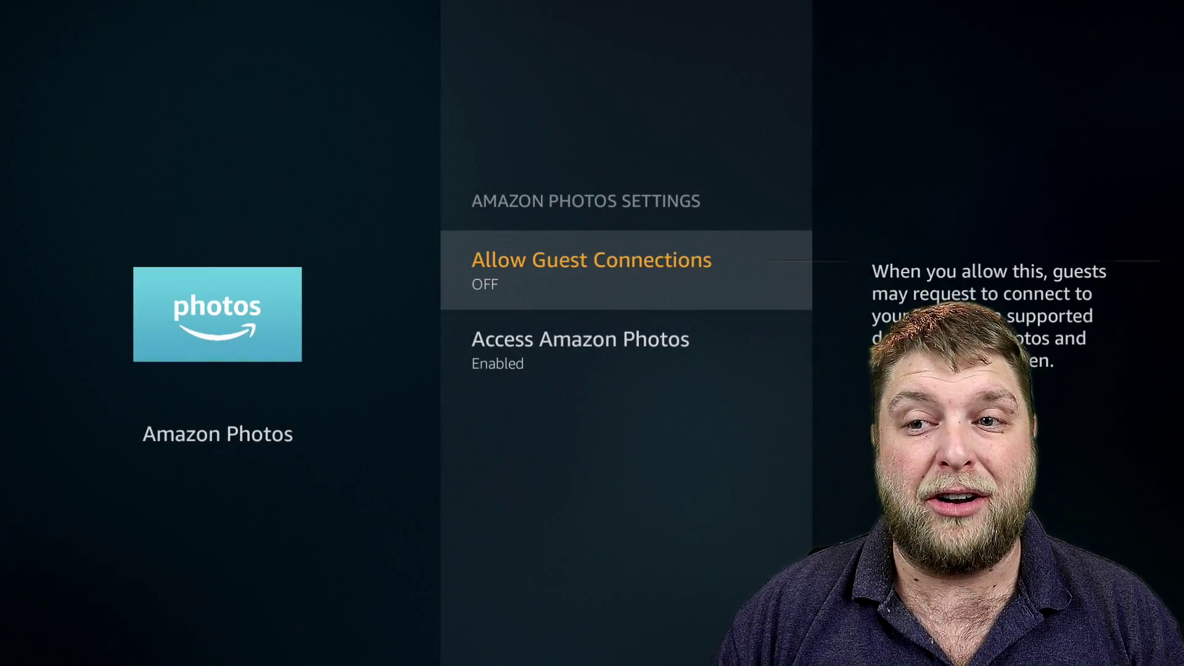
Step: Cancel disabling Access Amazon Photos, leaving it enabled, and go to the Appstore settings
key(Down)
key(Return)
key(Down)
key(Up)
key(Return)
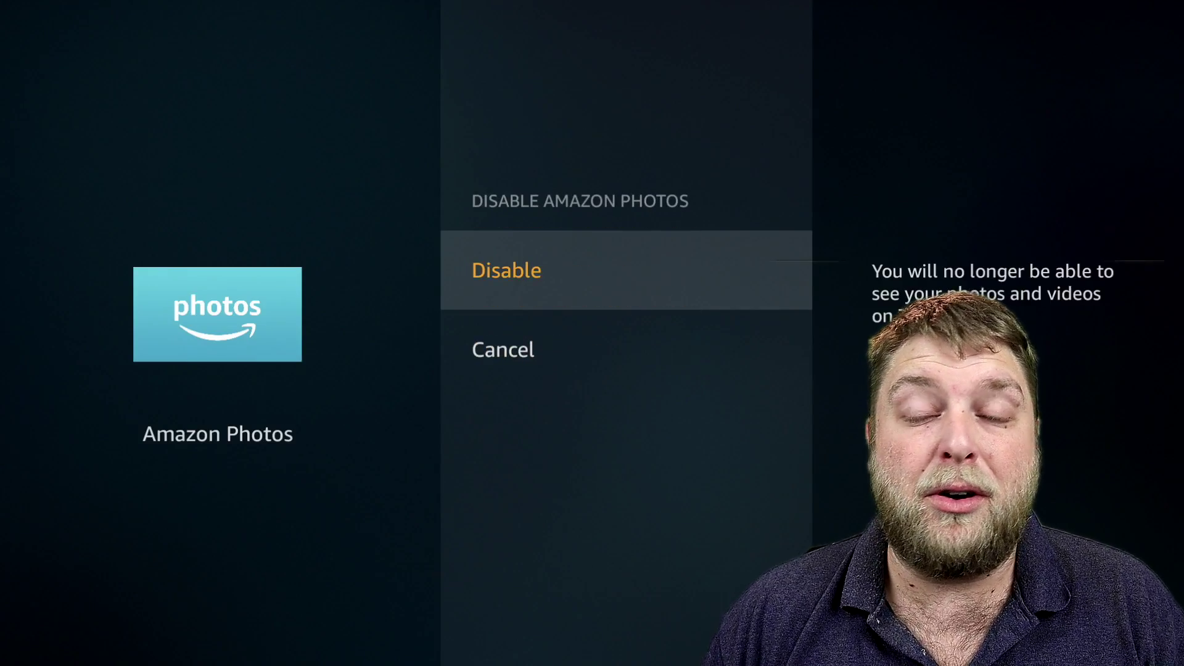
key(Down)
key(Up)
key(Escape)
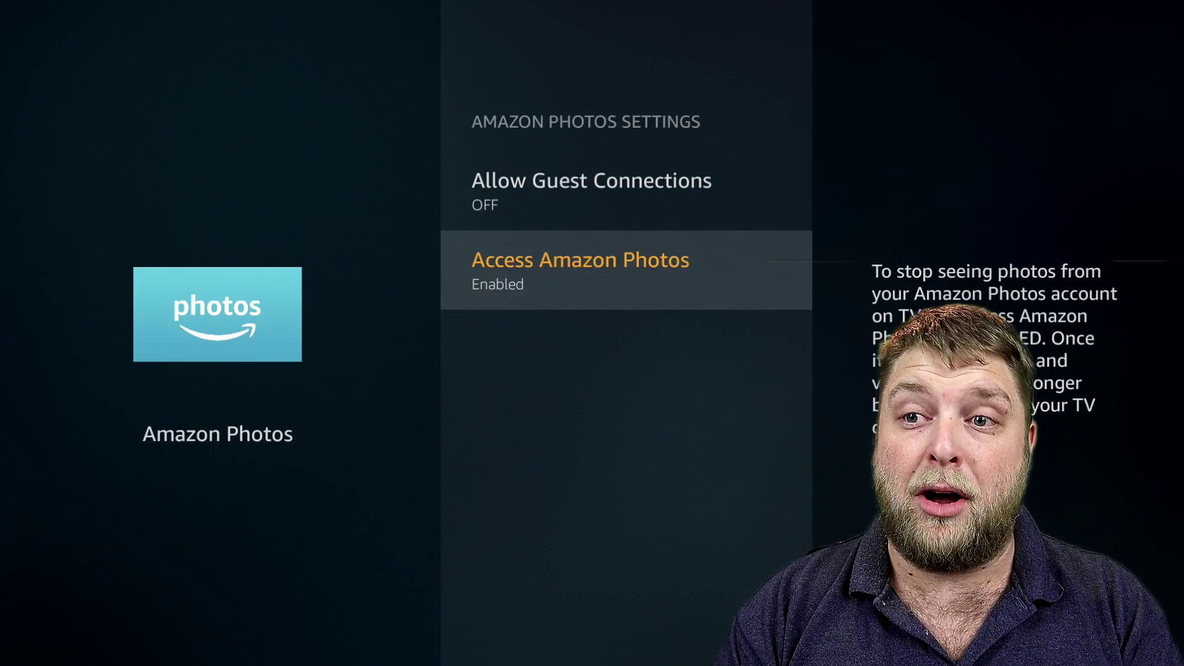
key(Escape)
key(Up)
key(Return)
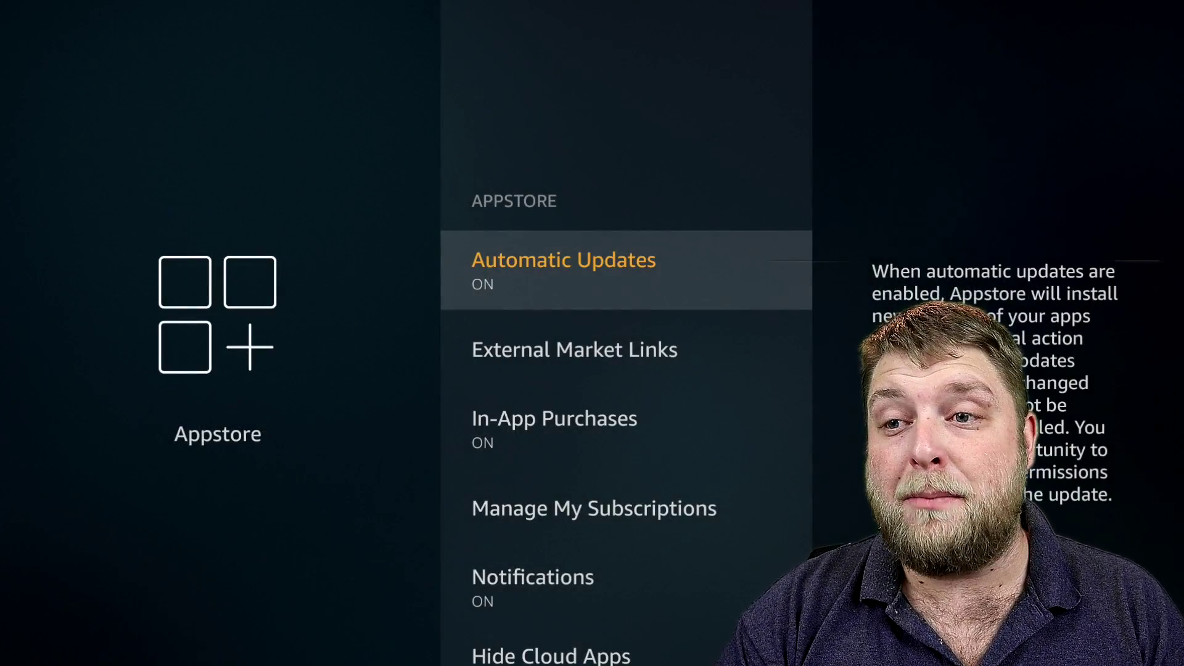
Step: Turn Appstore In-App Purchases and Notifications OFF, then review the External Market Links choices
key(Down)
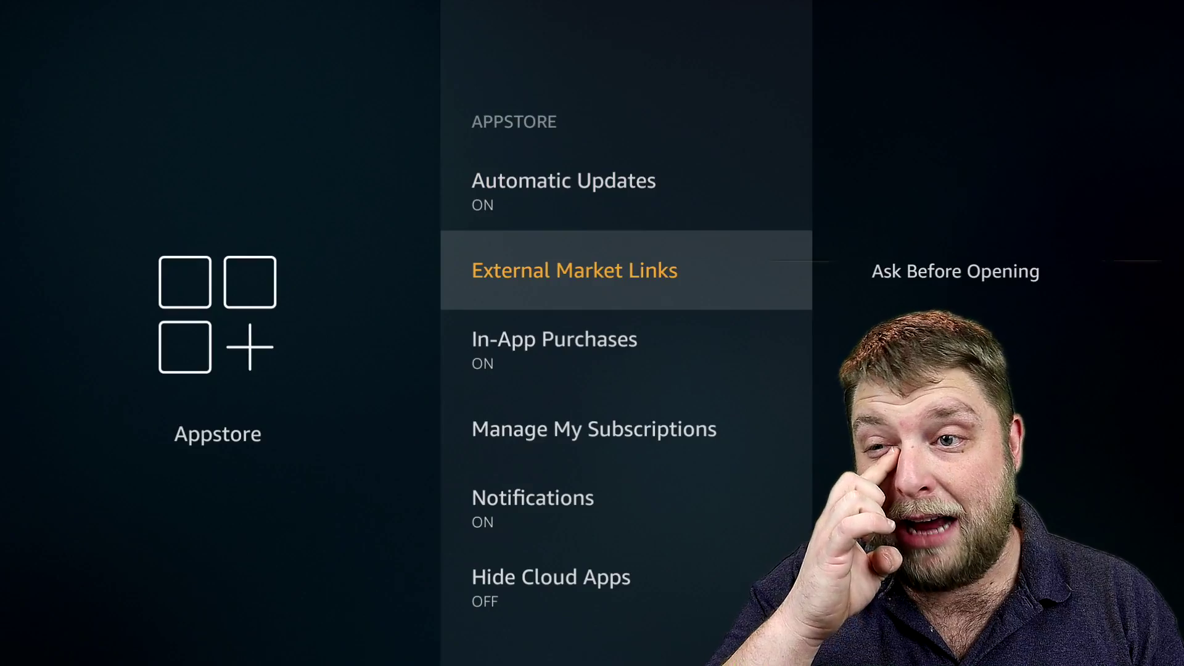
key(Down)
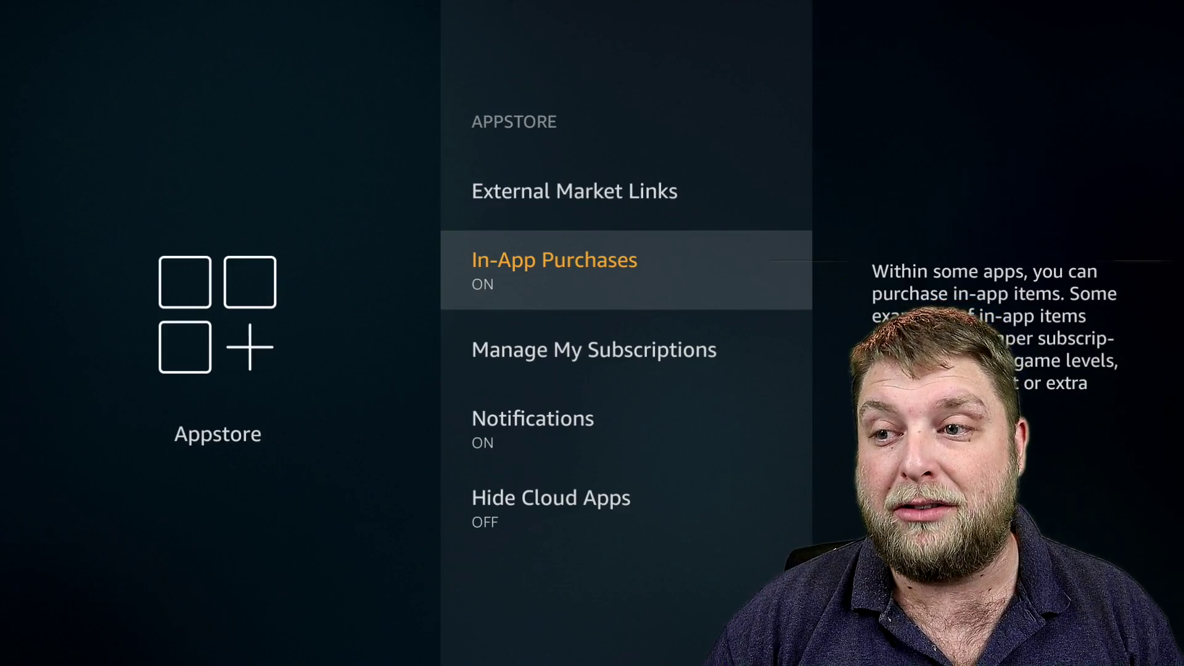
key(Return)
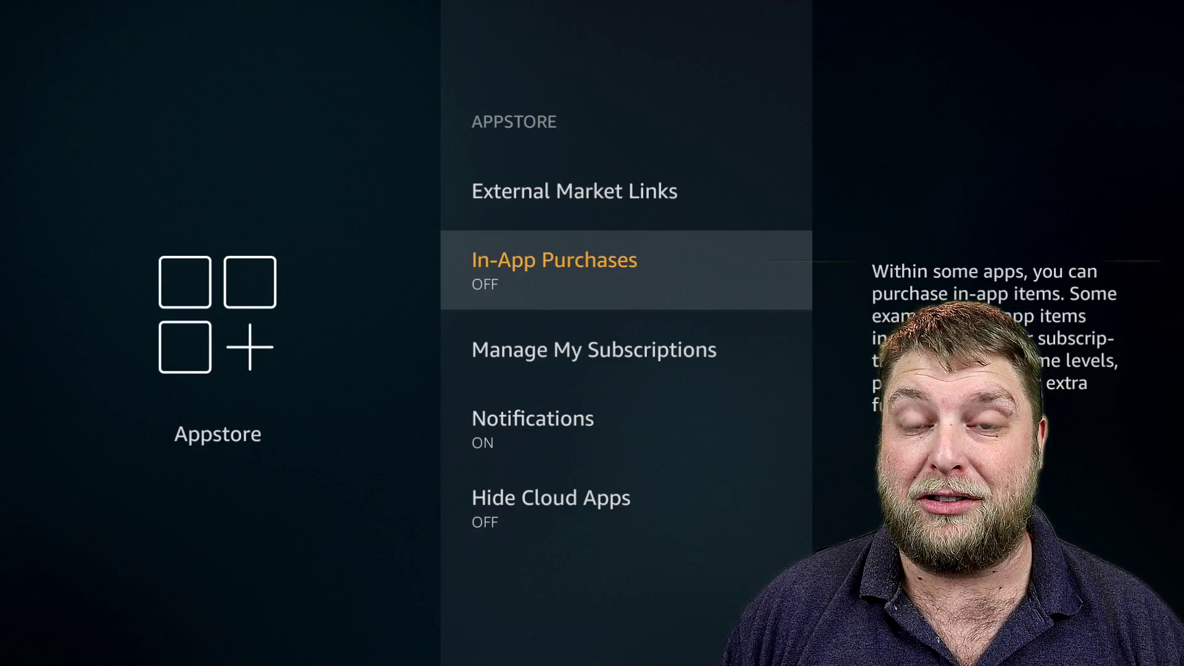
key(Down)
key(Down)
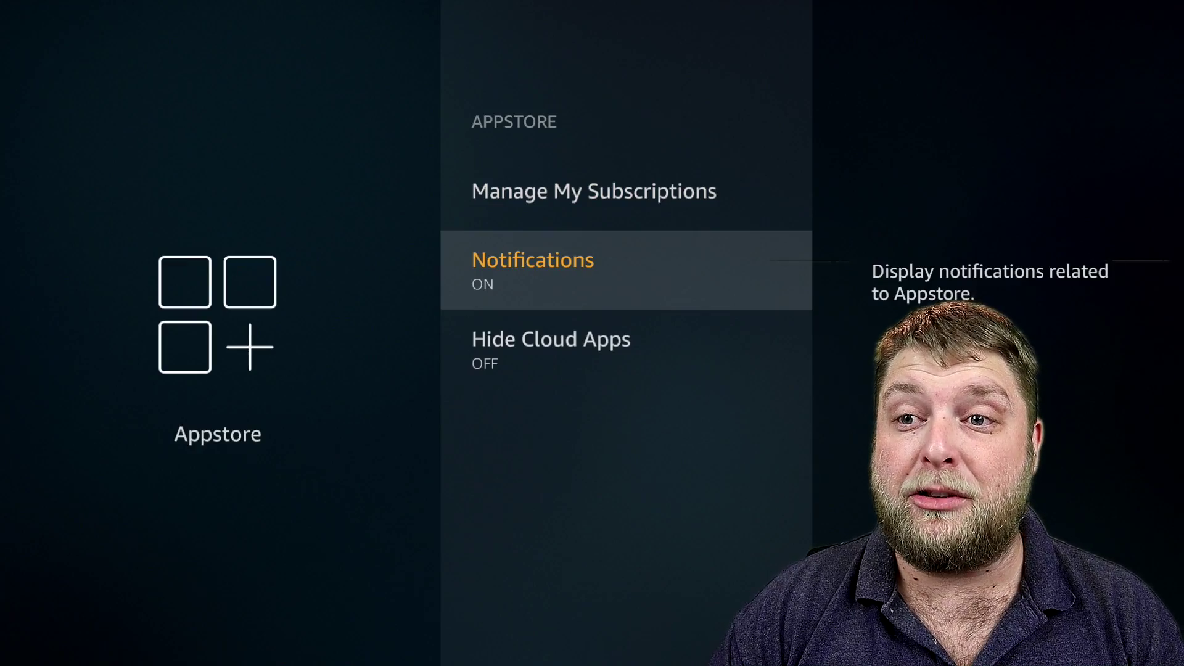
key(Return)
key(Up)
key(Up)
key(Up)
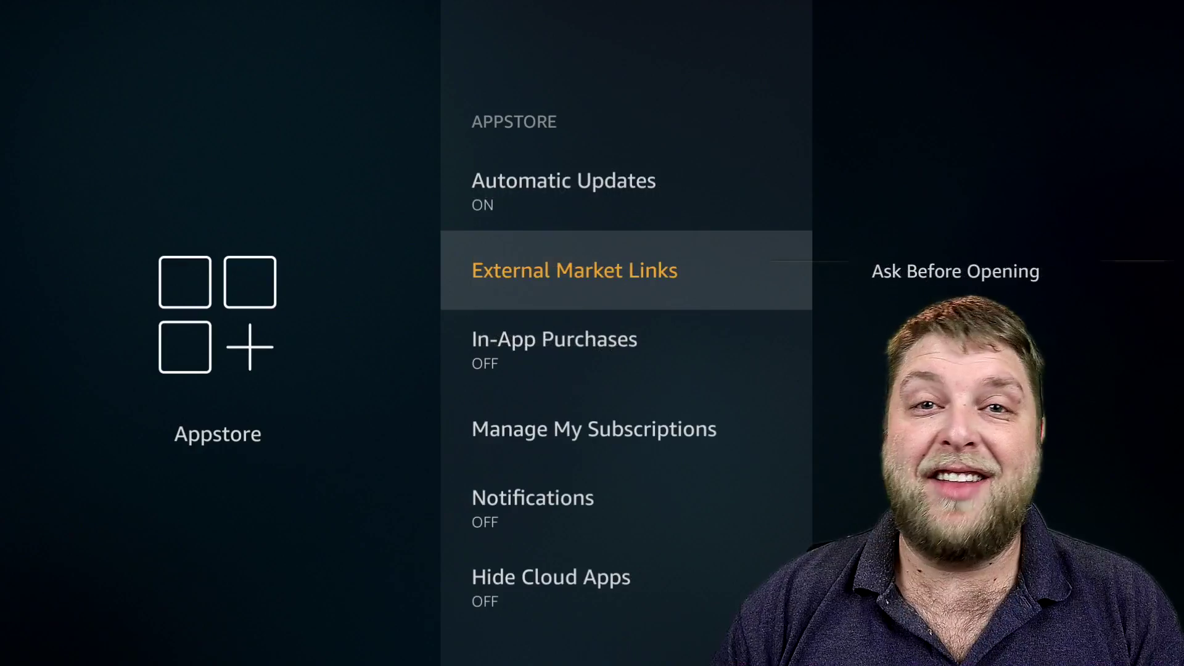
key(Return)
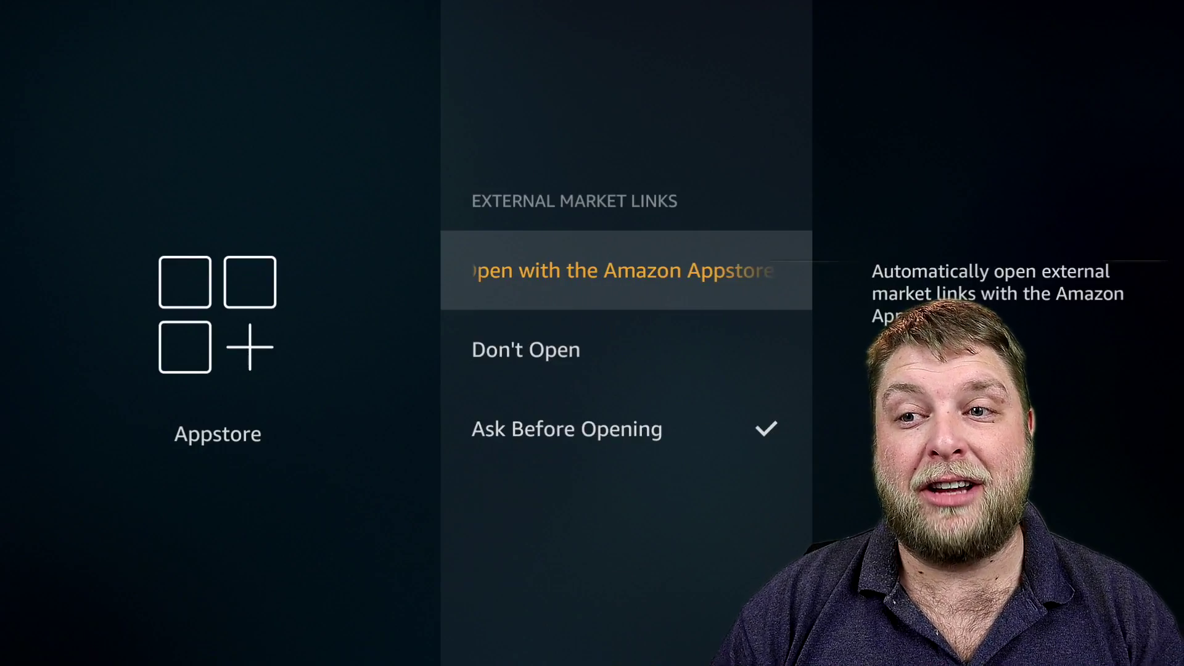
key(Down)
key(Down)
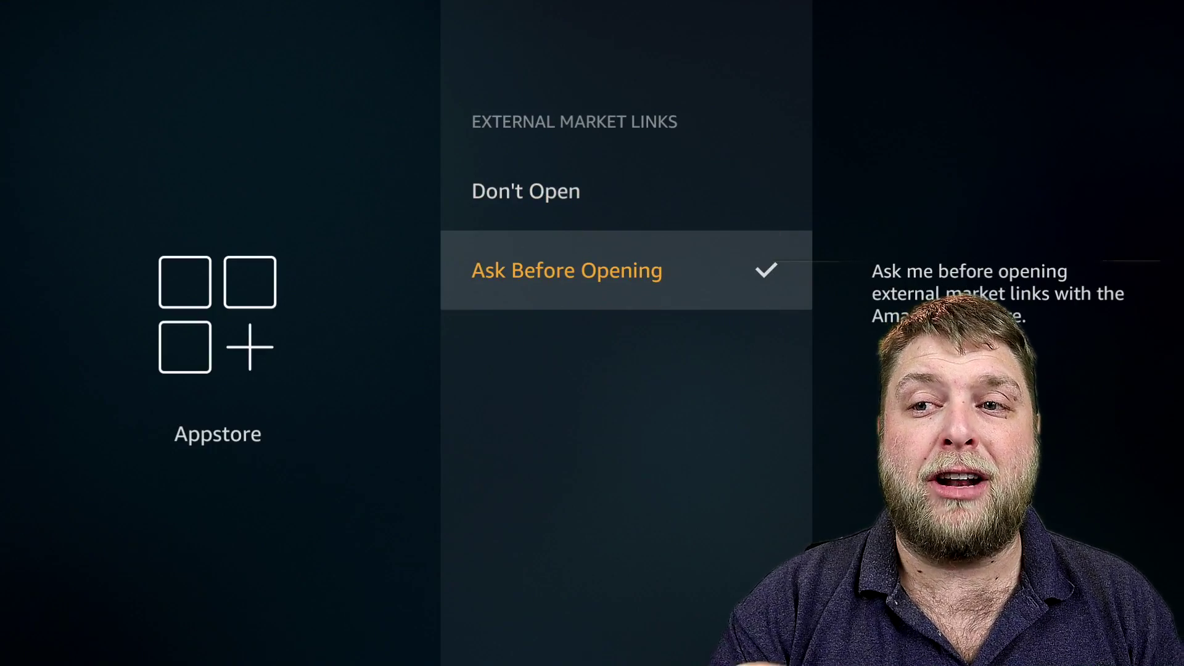
key(Up)
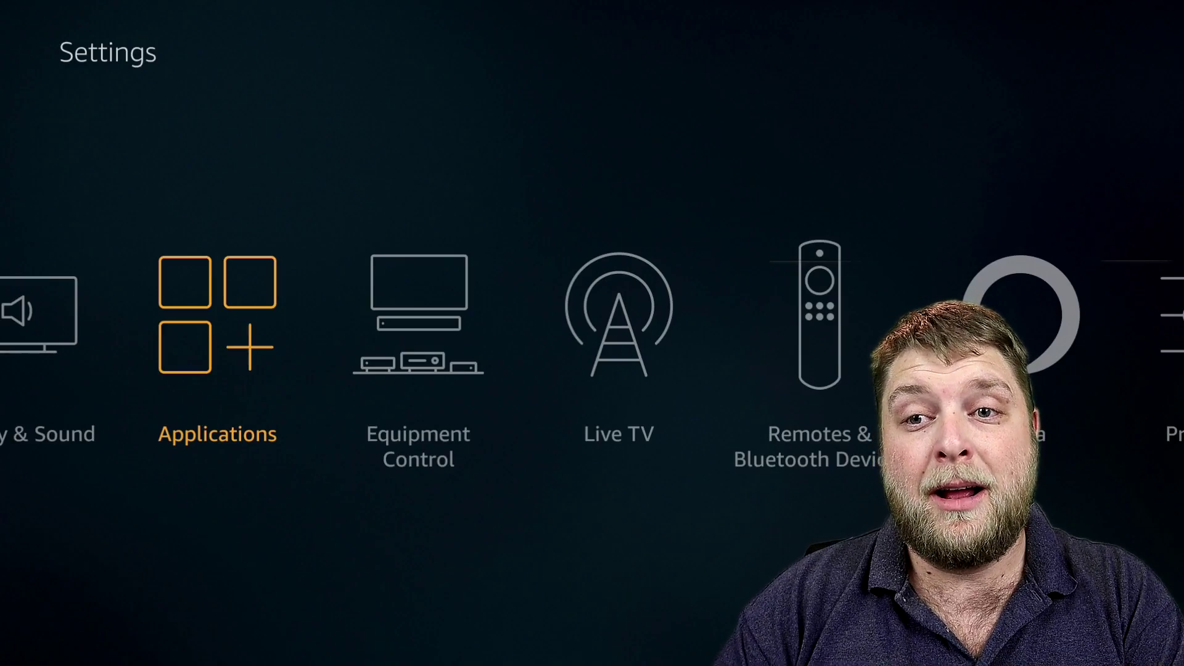
Step: Start Downloader from its page under Applications > Manage Installed Applications
key(Return)
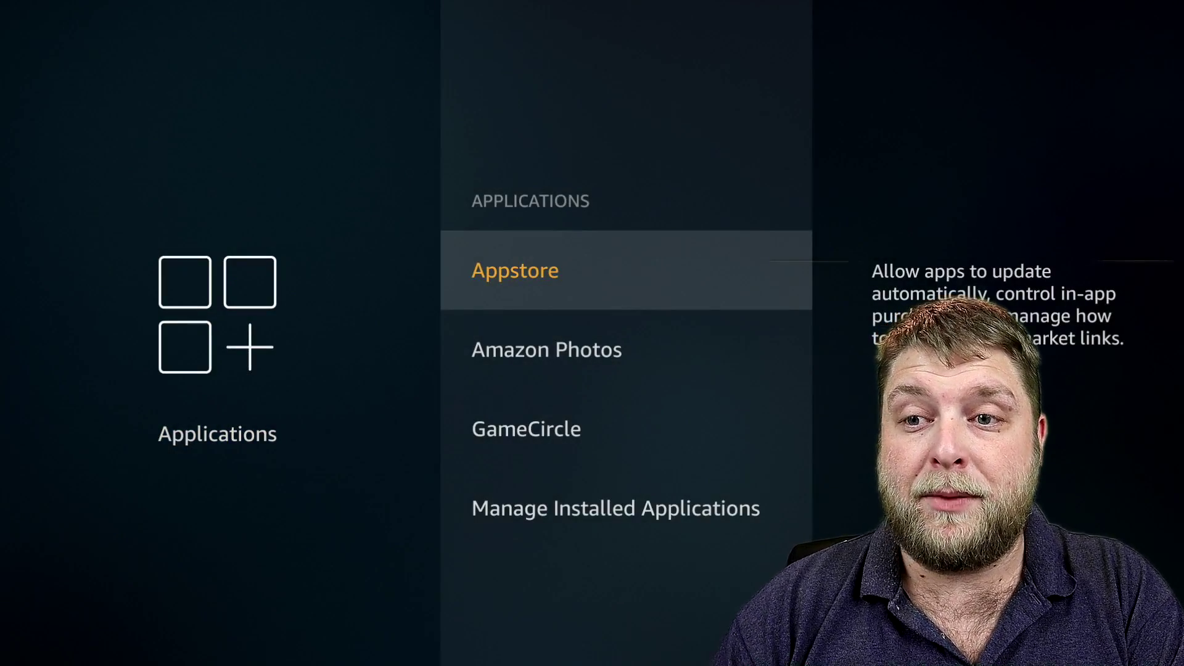
key(Down)
key(Down)
key(Down)
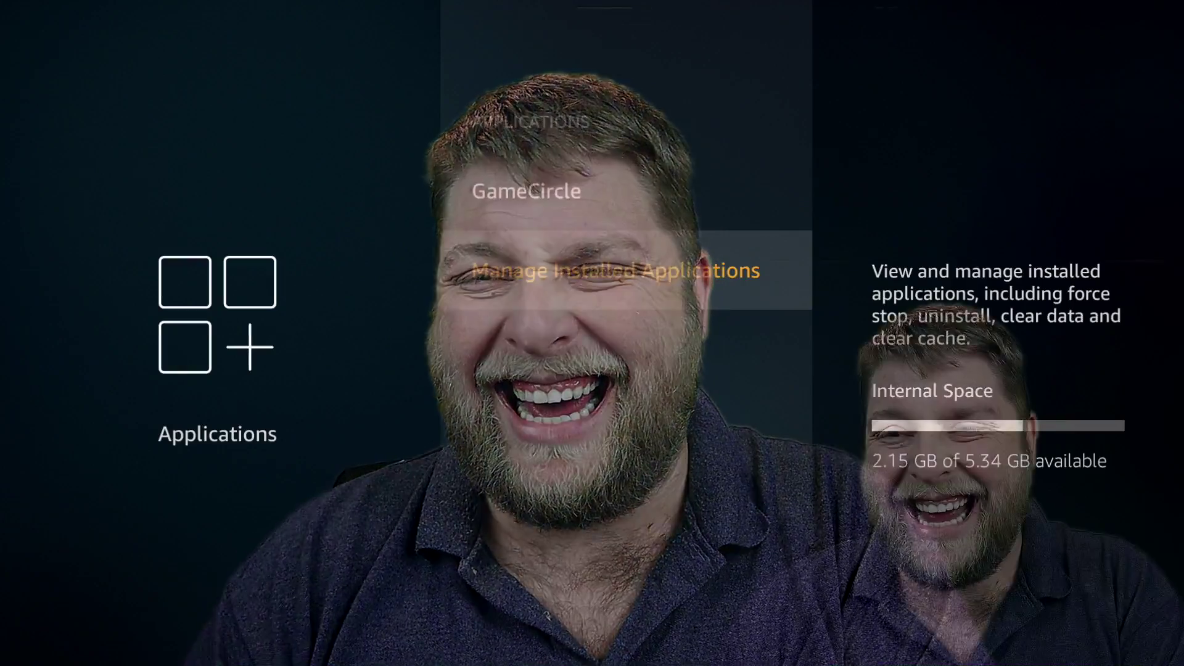
key(Return)
key(Down)
key(Down)
key(Down)
key(Down)
key(Down)
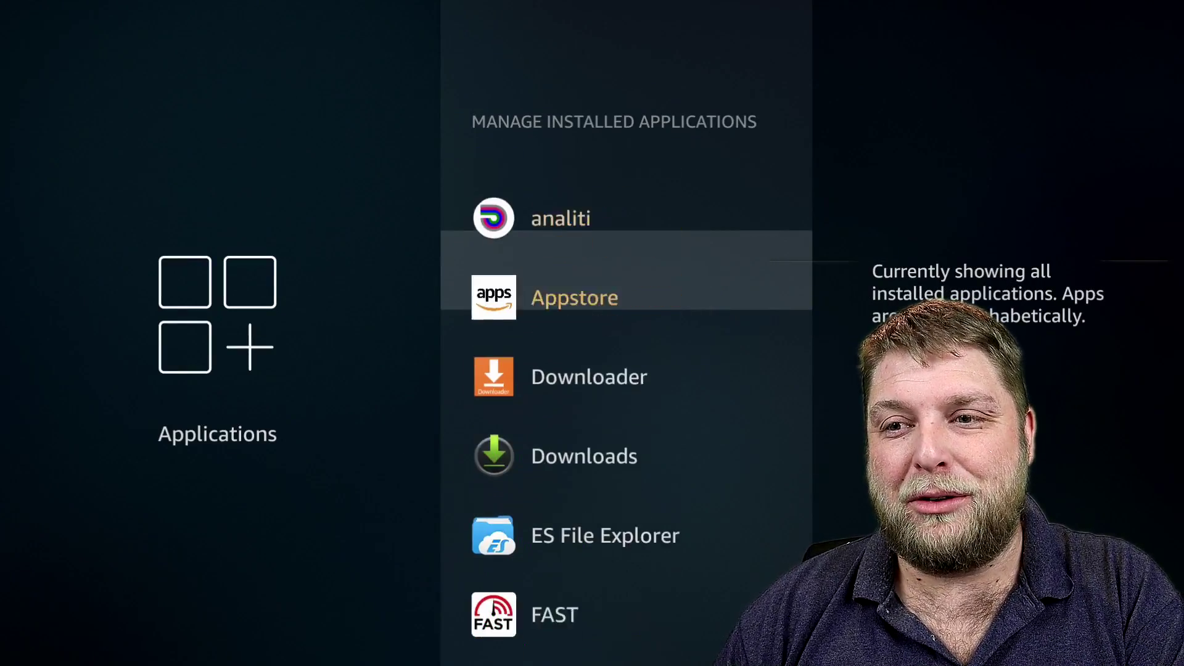
key(Down)
key(Return)
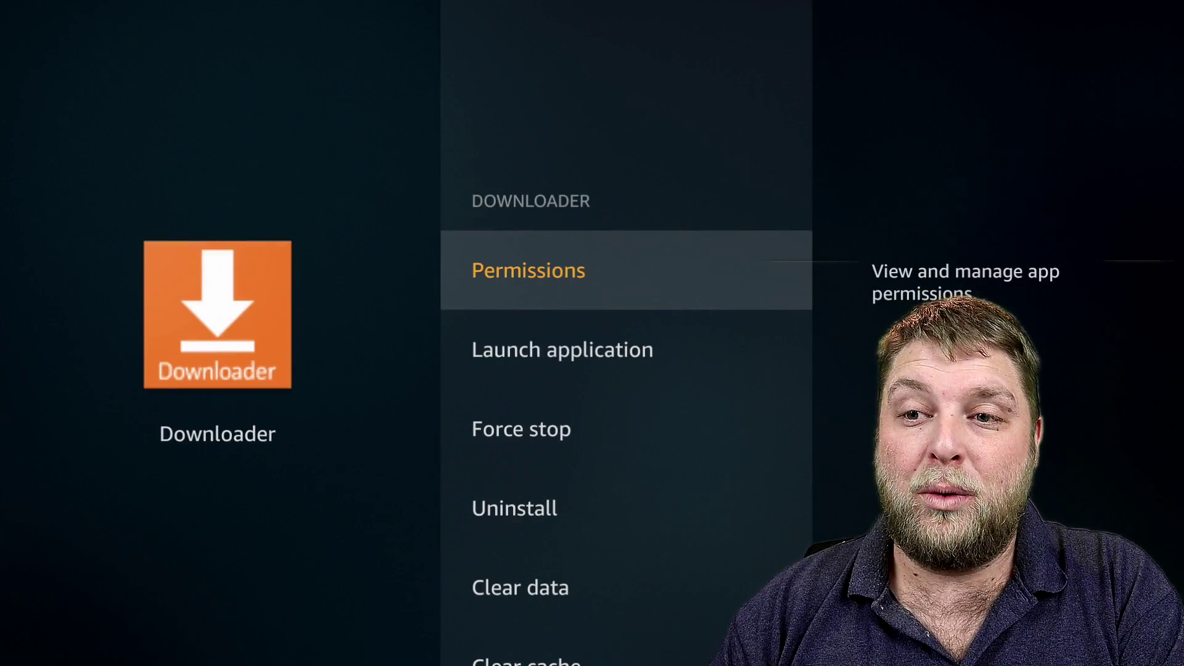
key(Down)
key(Return)
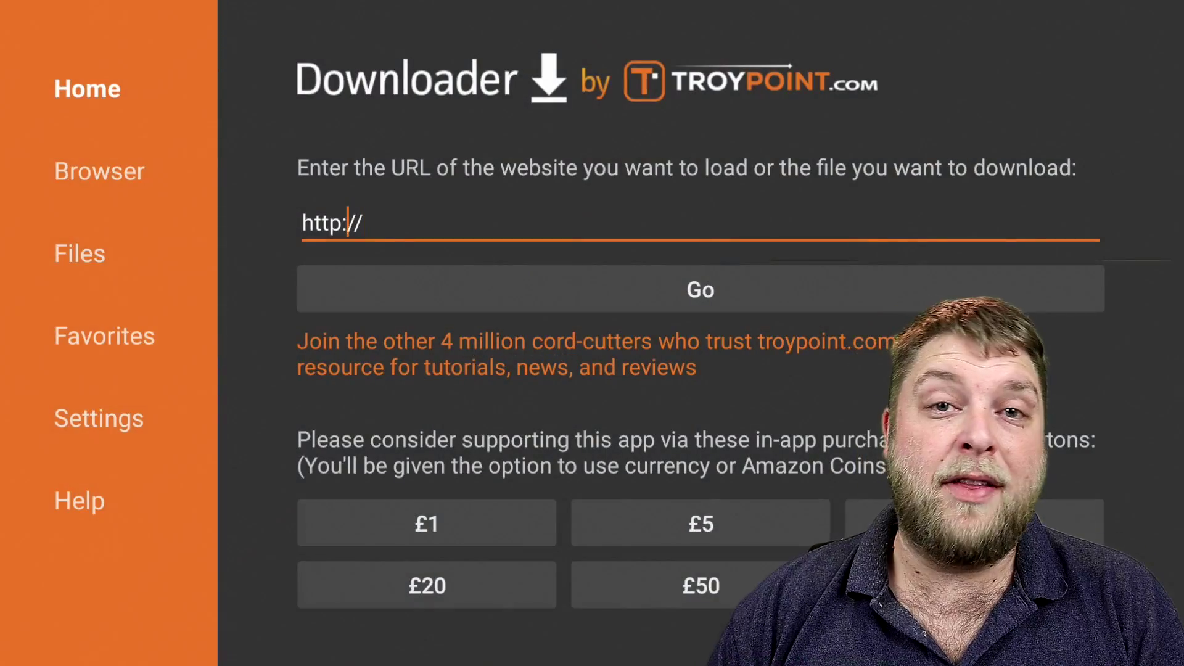
Step: Open Downloader's Files section and browse the downloaded APK list
key(Left)
key(Left)
key(Left)
key(Left)
key(Left)
key(Left)
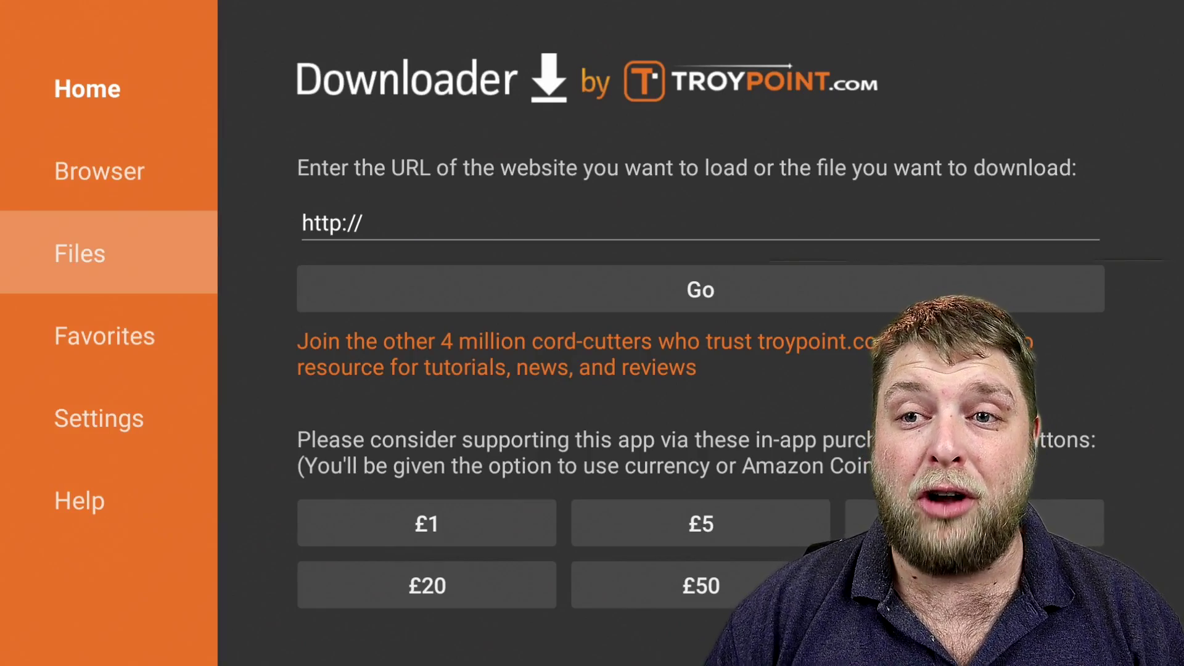
key(Return)
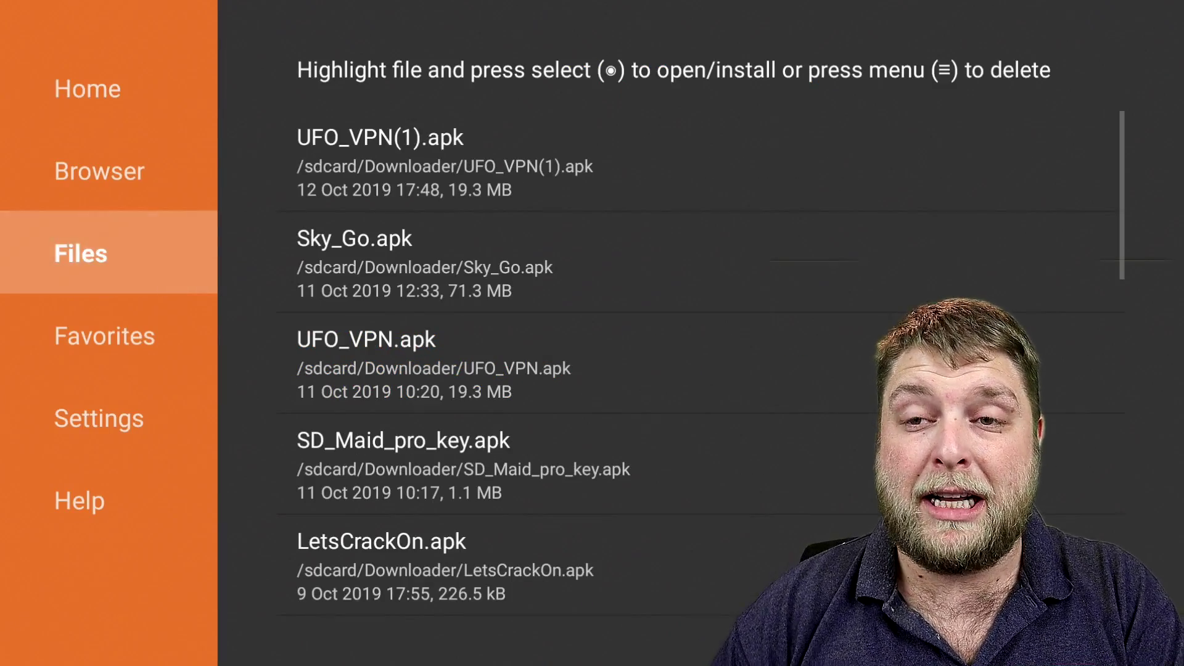
key(Right)
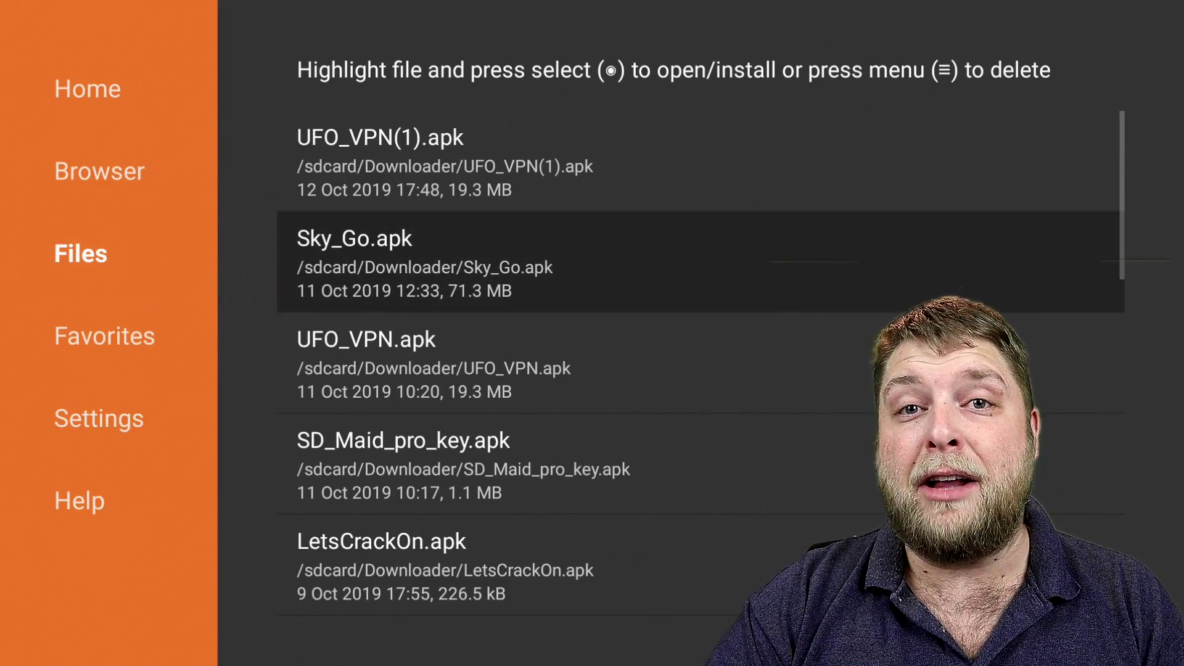
key(Down)
key(Down)
key(Down)
key(Up)
key(Up)
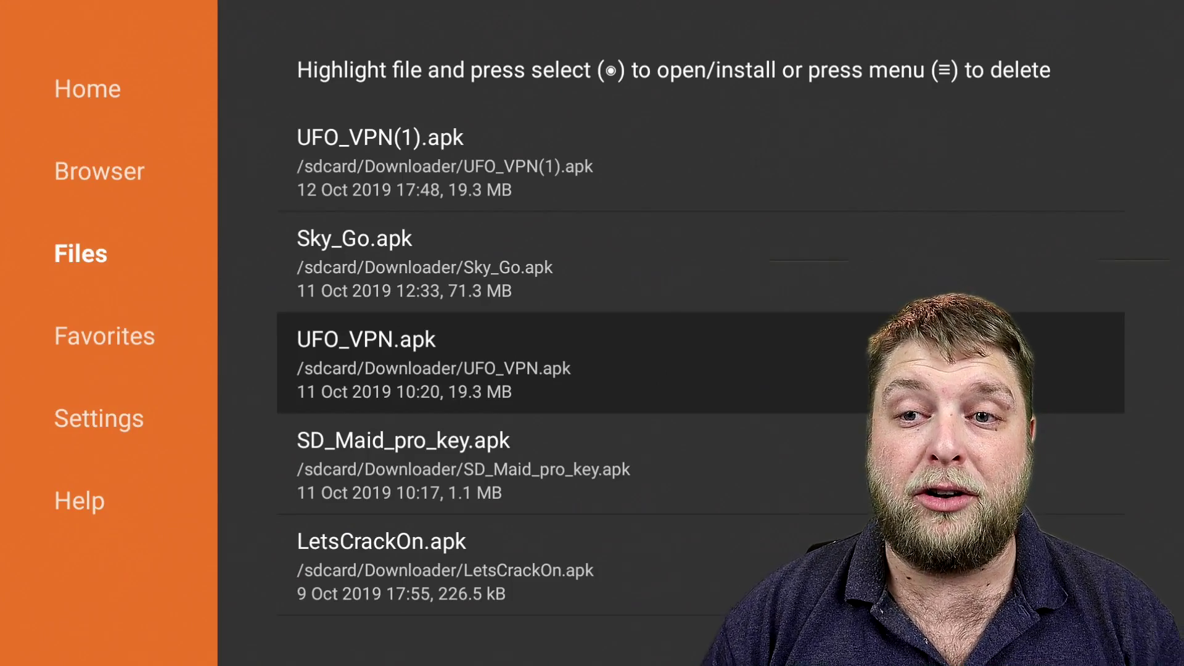
key(Up)
key(Up)
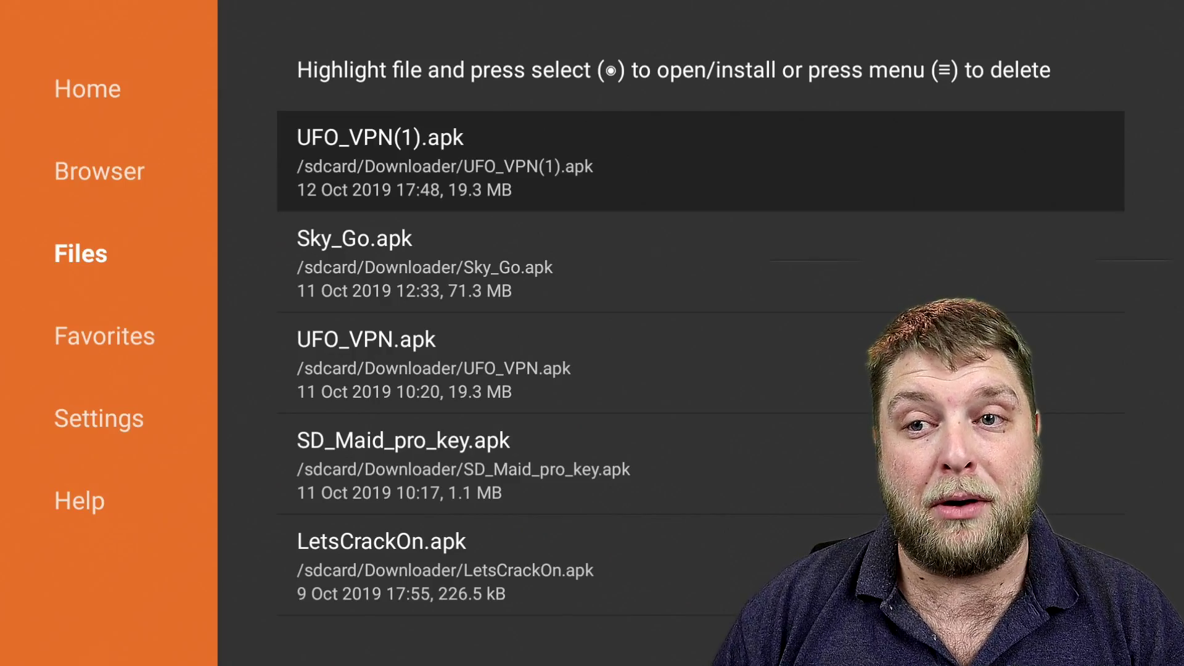
key(Down)
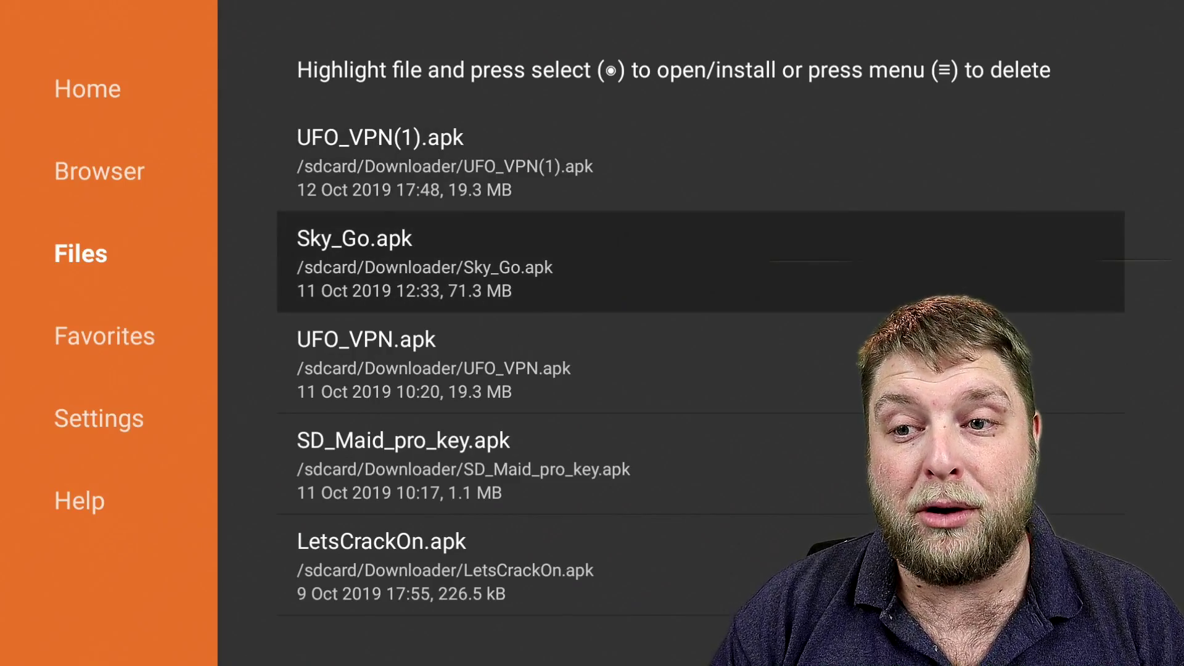
key(Down)
key(Down)
key(Down)
key(Down)
key(Down)
key(Down)
key(Down)
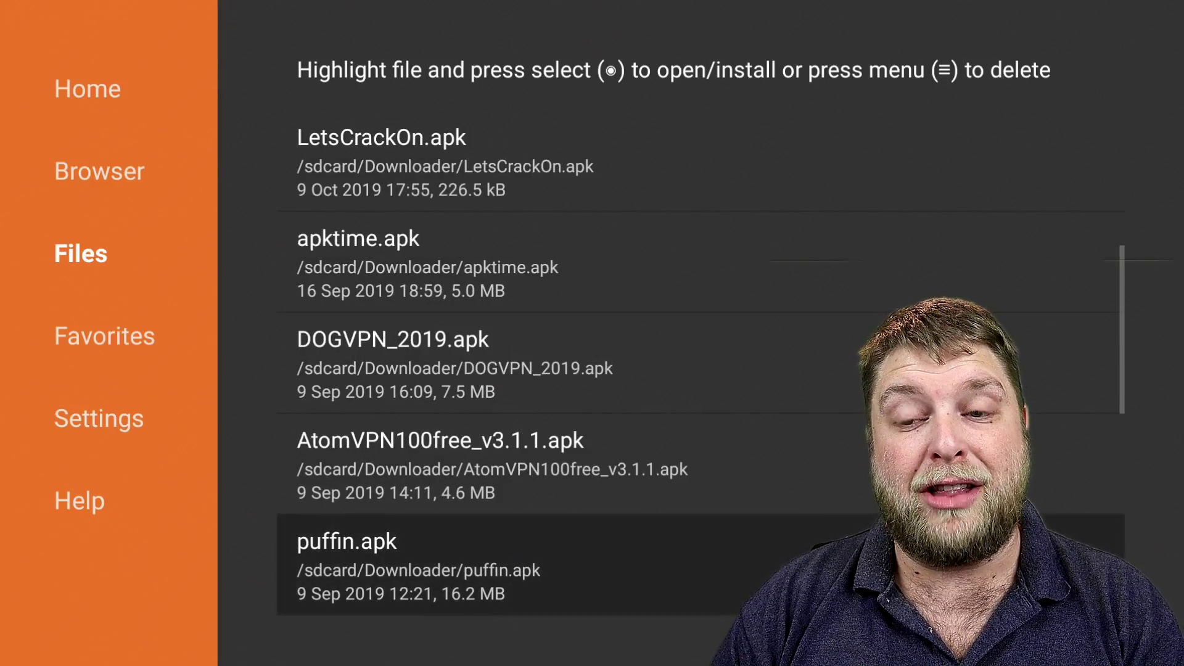
key(Down)
key(Down)
key(Down)
key(Down)
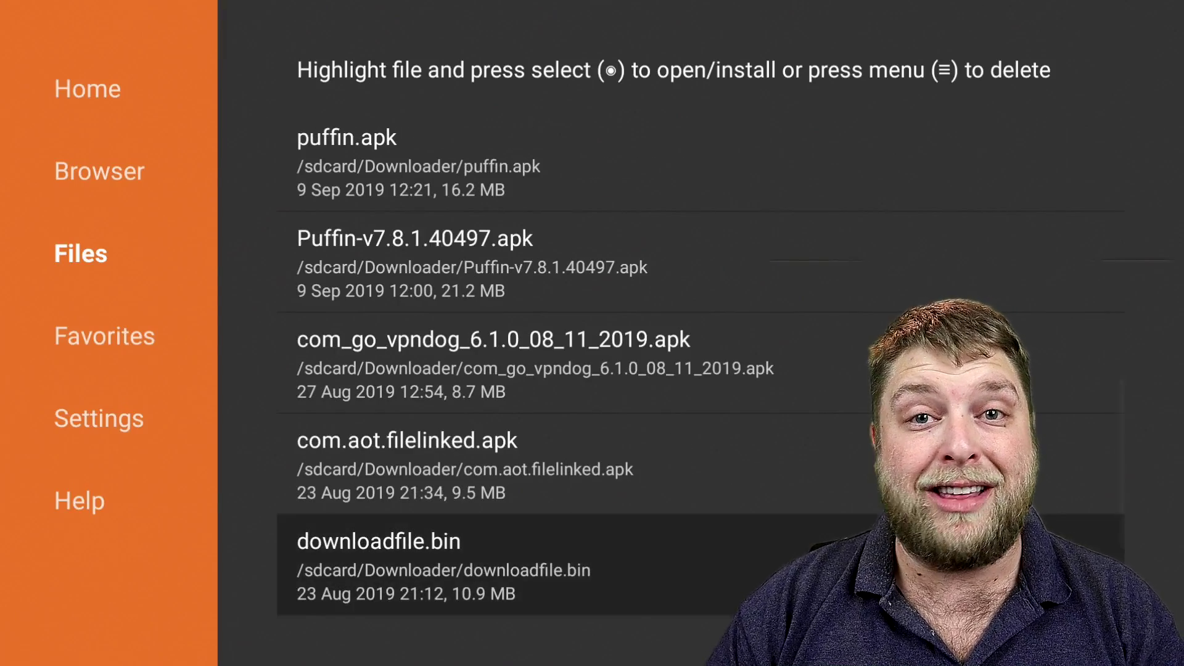
key(Down)
key(Down)
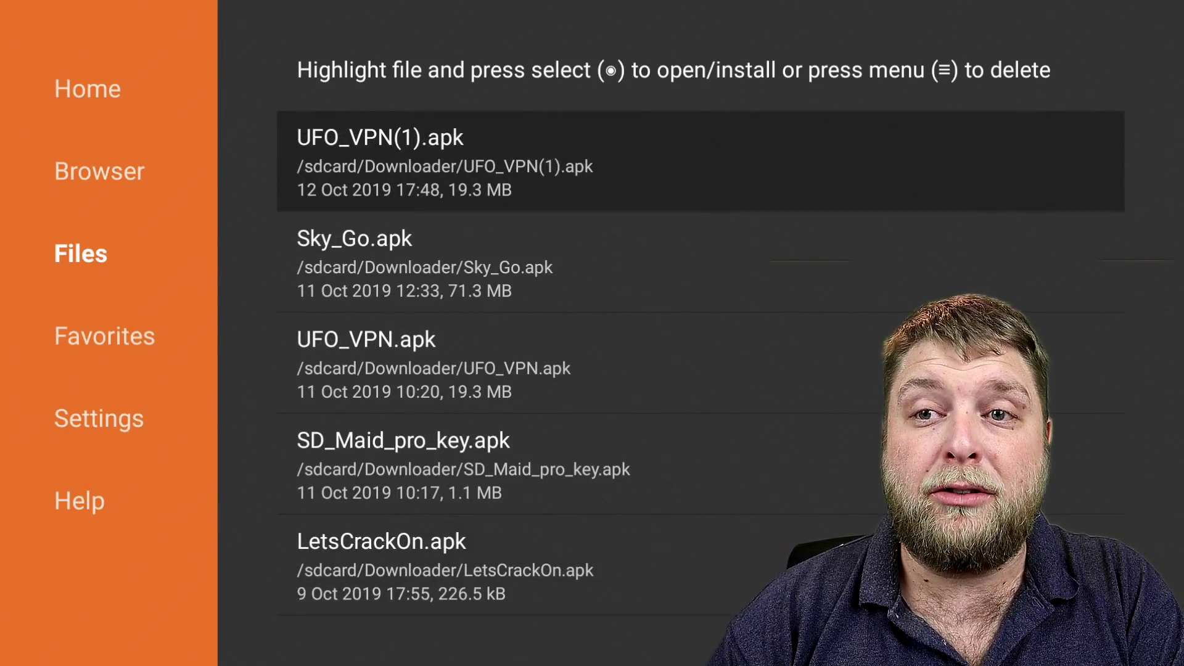
Step: Delete UFO_VPN(1).apk, Sky_Go.apk and UFO_VPN.apk, confirming each deletion
key(Menu)
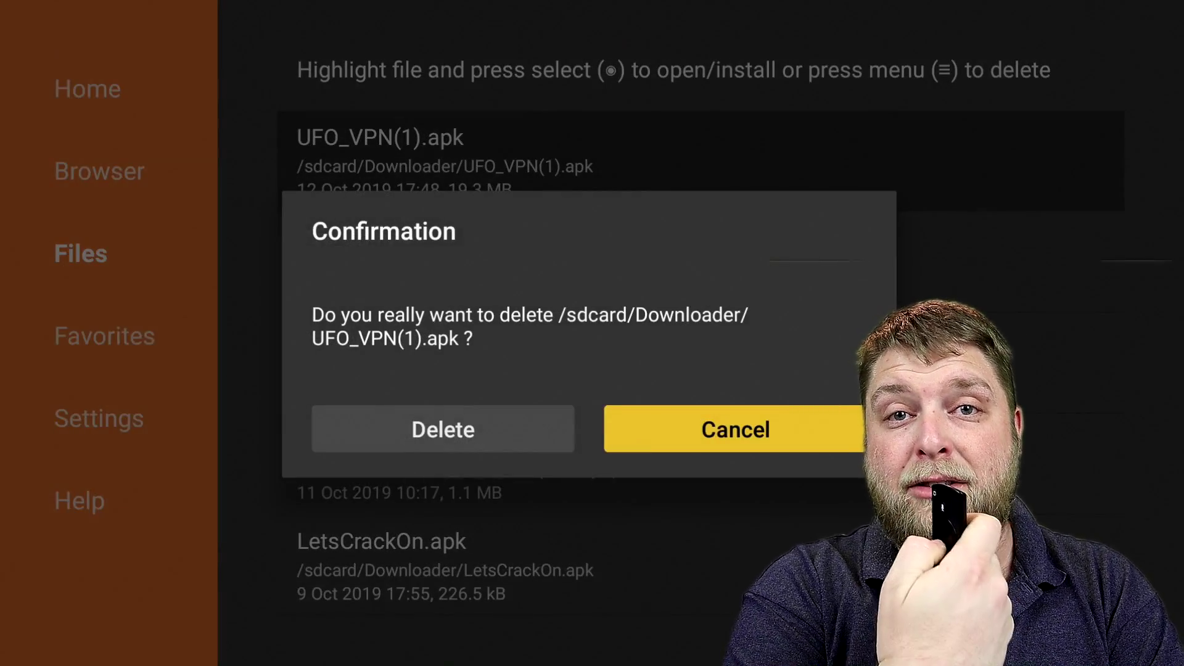
key(Left)
key(Return)
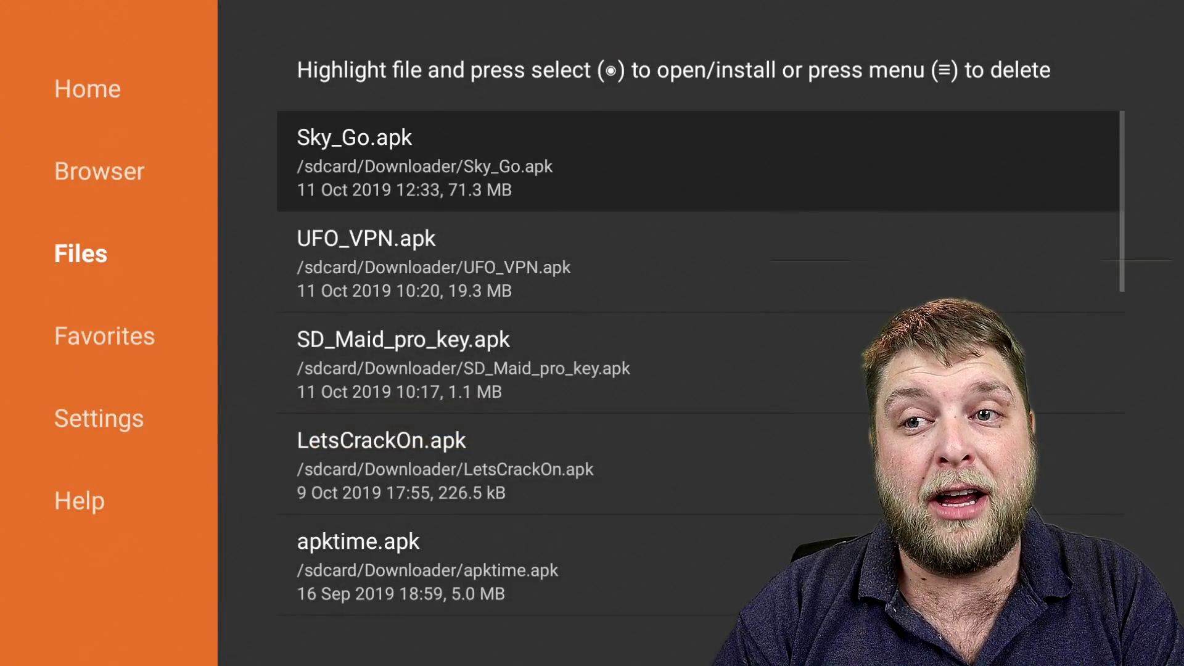
key(Menu)
key(Left)
key(Return)
key(Menu)
key(Left)
key(Return)
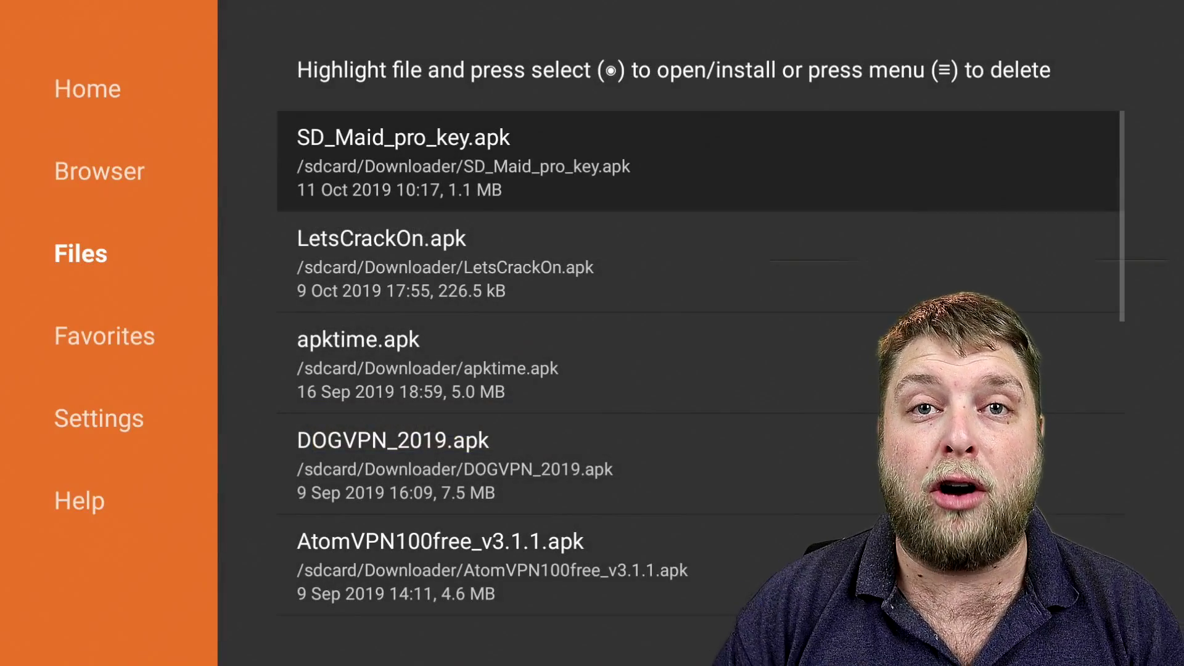